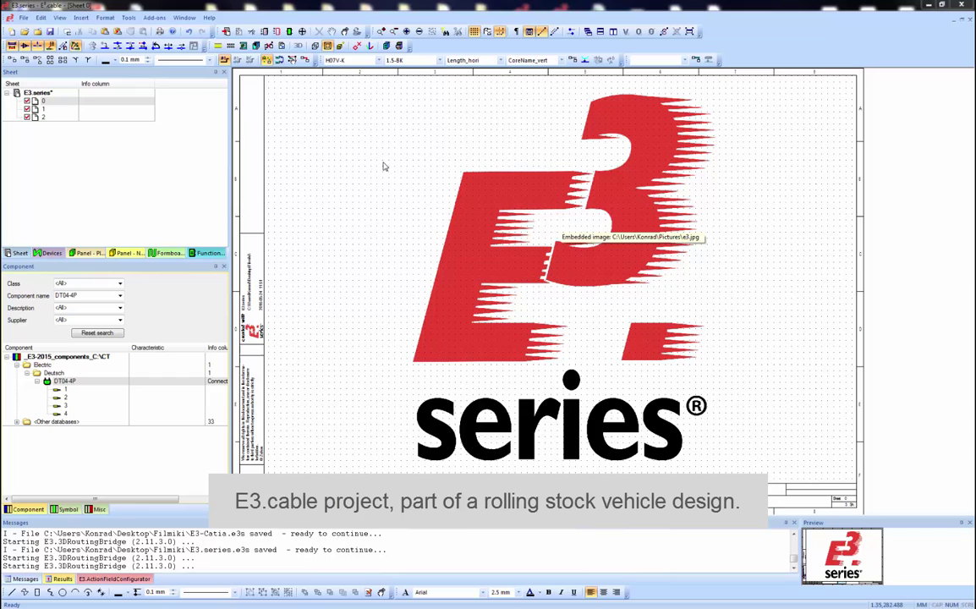
Step: View the cable drawing on sheet 2, then return to sheet 1 and zoom into its wiring schematic
double_click(66, 109)
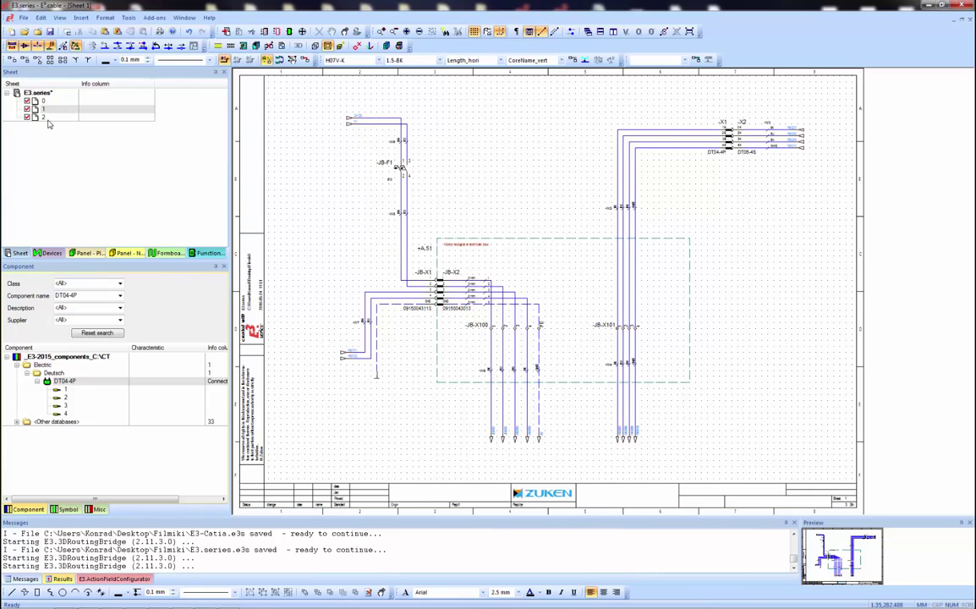
double_click(46, 122)
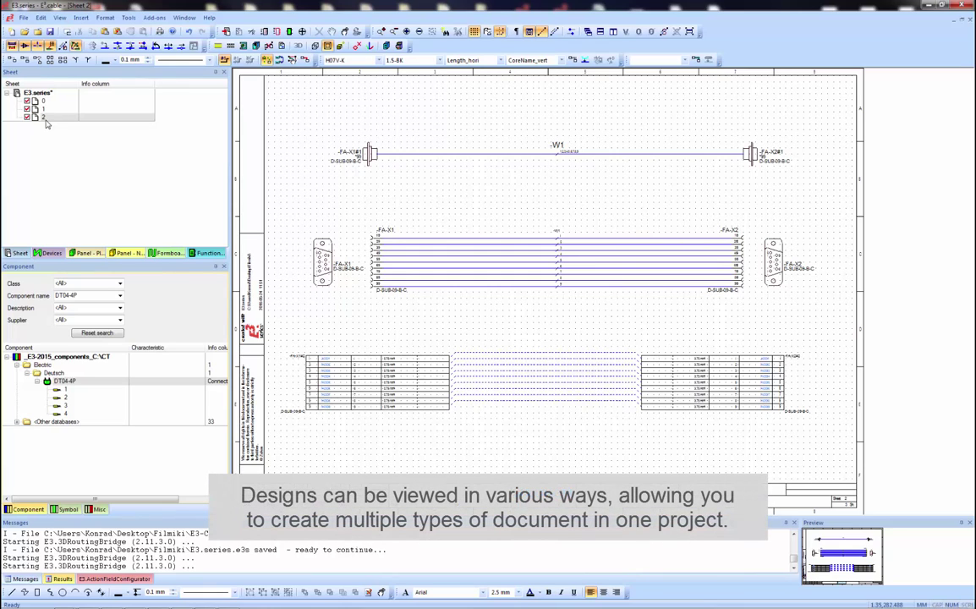
double_click(46, 109)
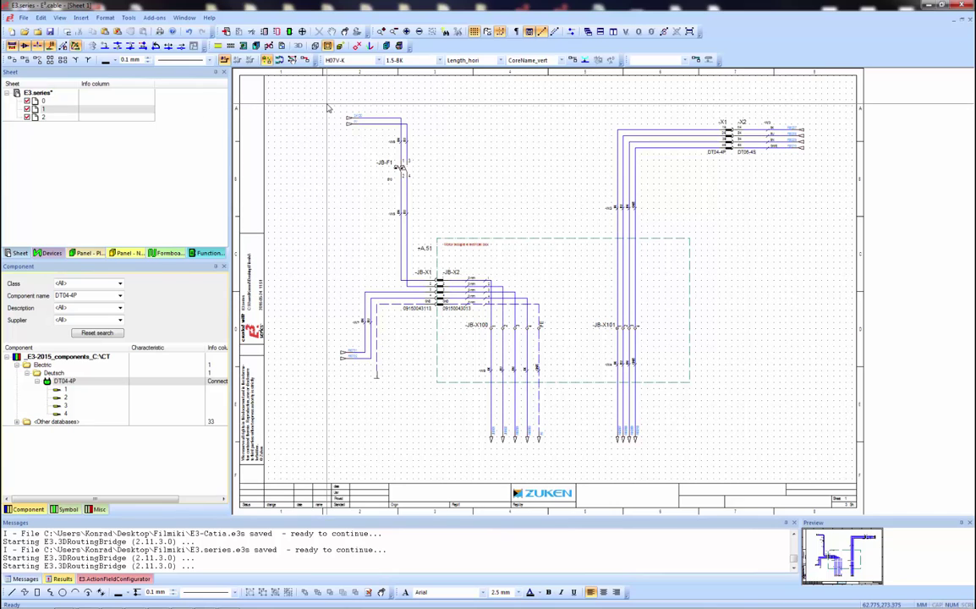
left_click_drag(329, 108, 736, 467)
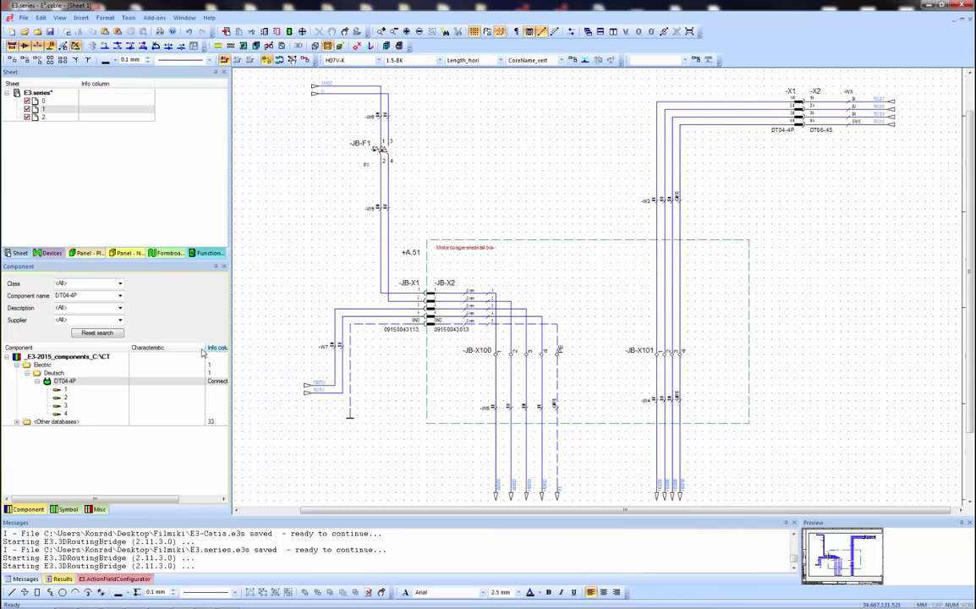
right_click(84, 382)
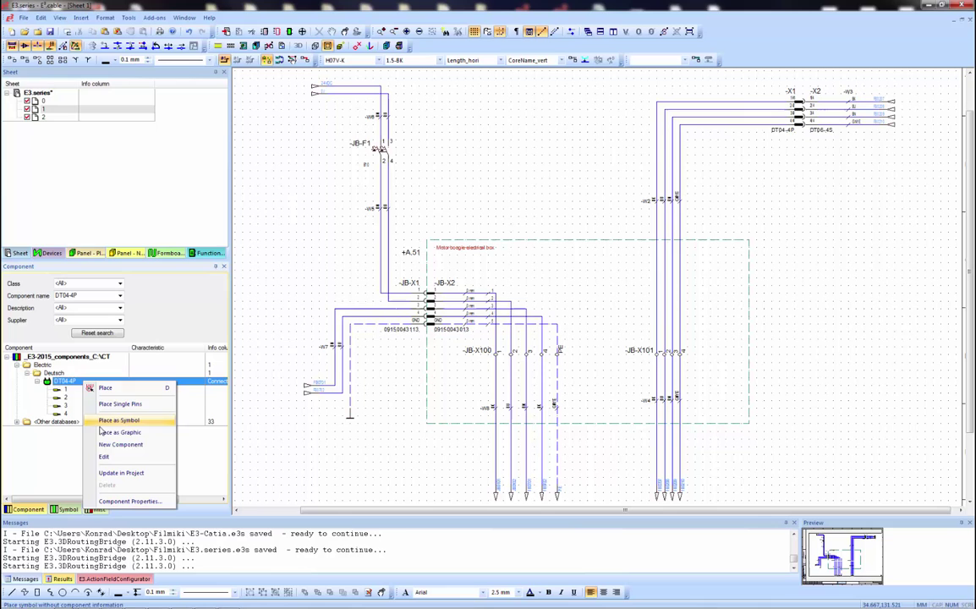
left_click(118, 502)
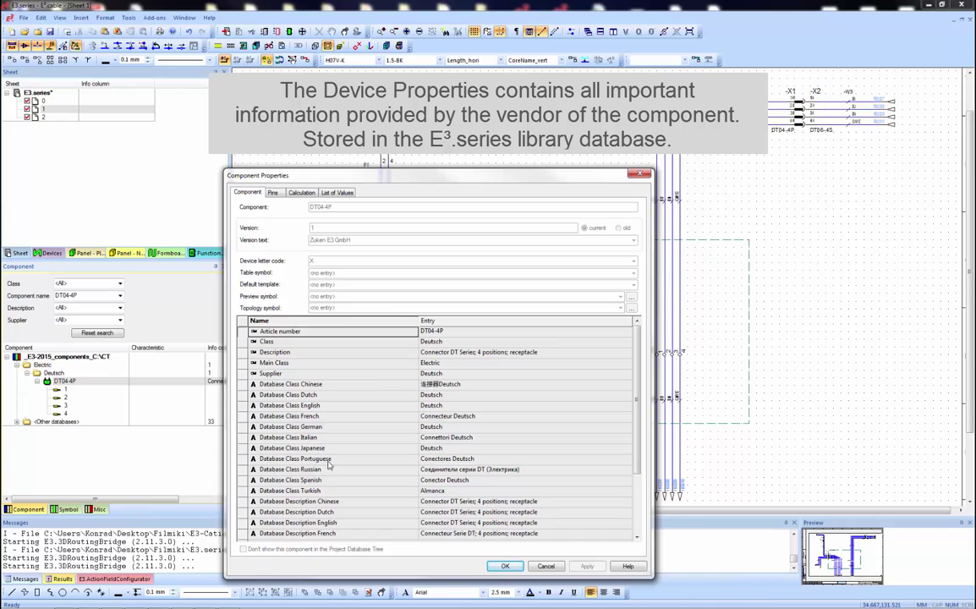
left_click(502, 566)
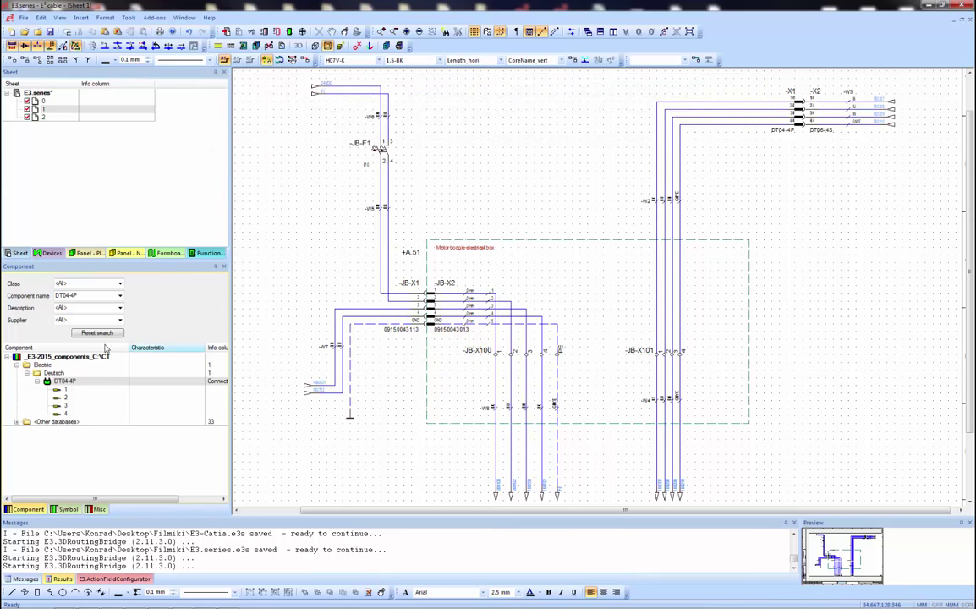
left_click_drag(25, 157, 510, 195)
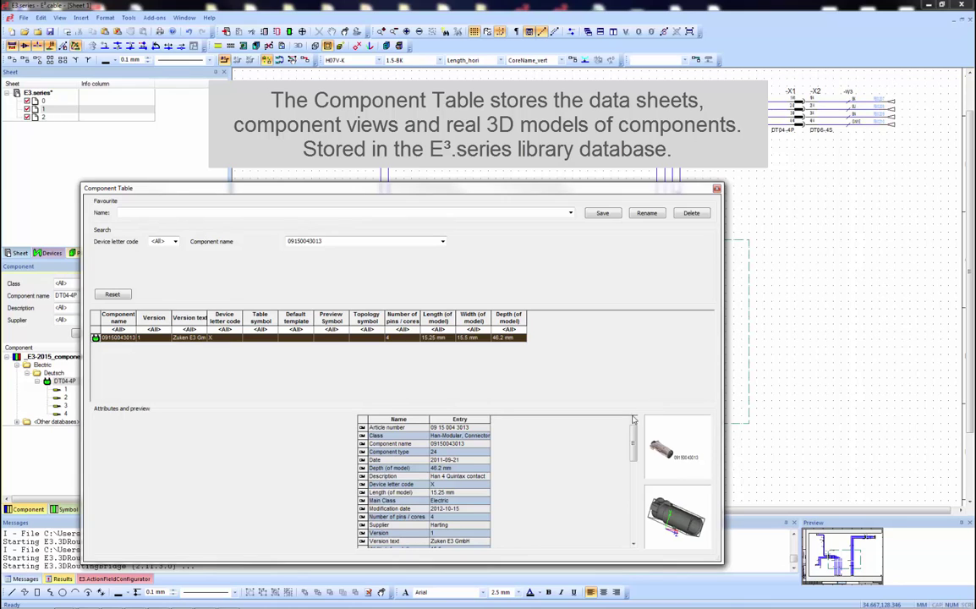
left_click_drag(695, 512, 592, 499)
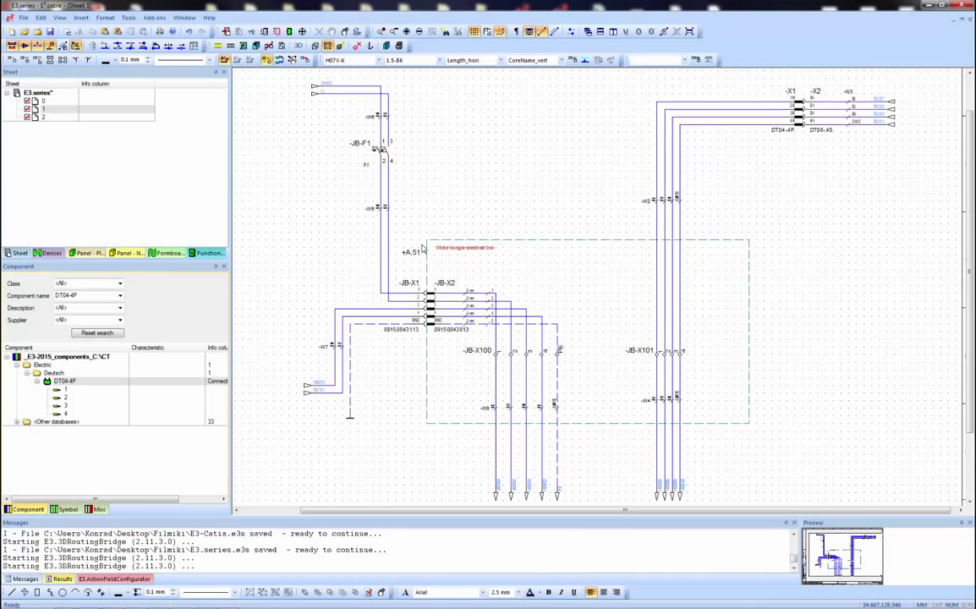
Step: Zoom in on connectors -JB-X1 and -JB-X2, whose wire lengths still read 0 mm
left_click_drag(579, 386, 389, 247)
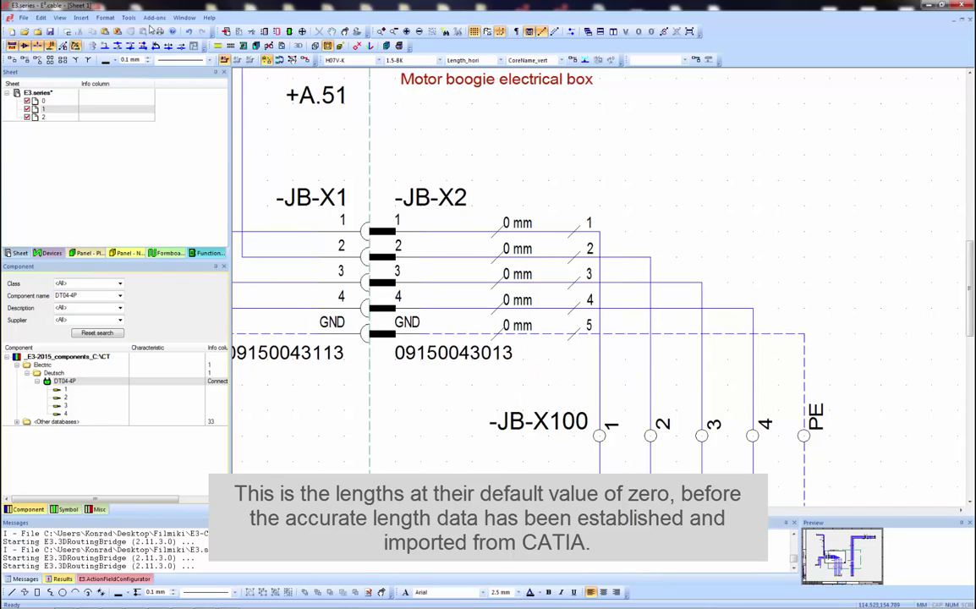
Step: Export the wires via E3.3D Bridge to MCAD for CATIA V5 Routing, saved as E3.series.xml
left_click(128, 17)
mouse_move(152, 18)
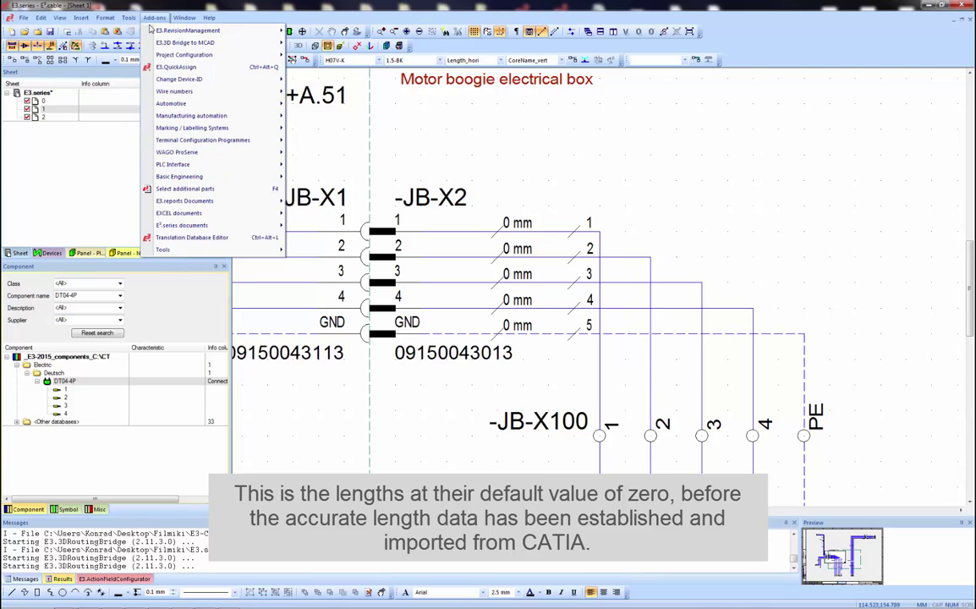
mouse_move(160, 43)
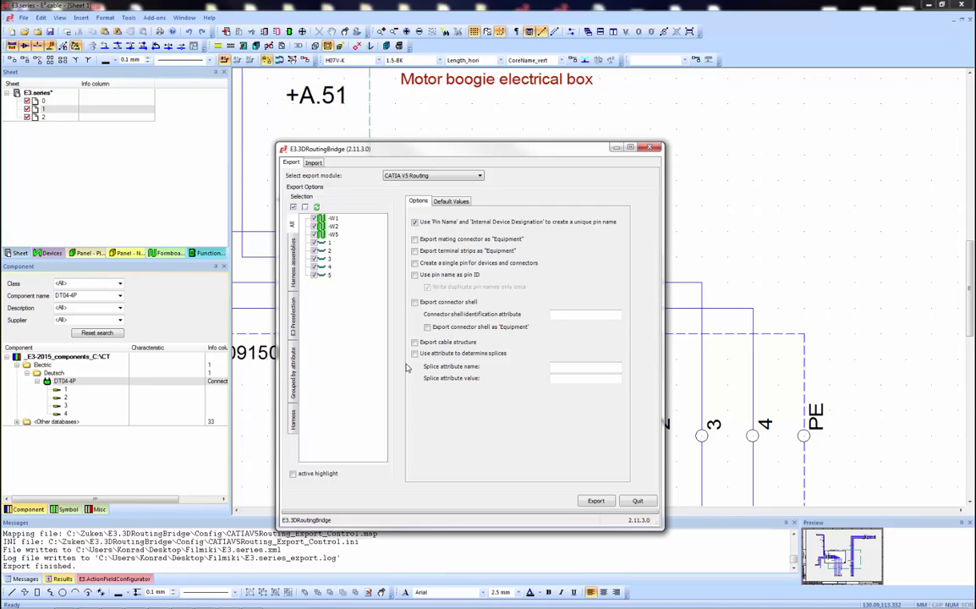
left_click(593, 500)
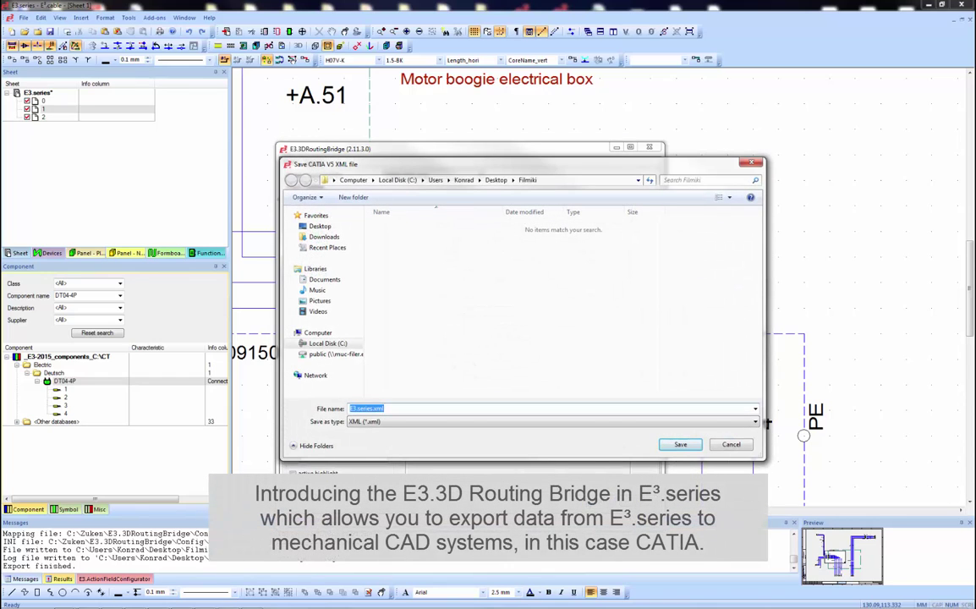
left_click(679, 443)
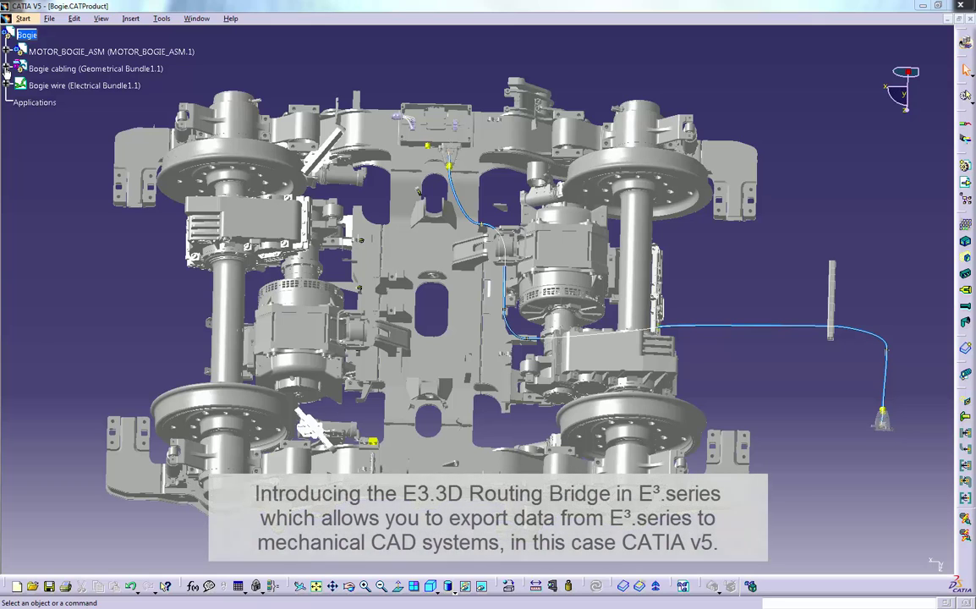
Step: Expand Bogie cabling and highlight terminals -JB-X100_1 to _3, Product.5 and Product.4 in the junction box
left_click(8, 70)
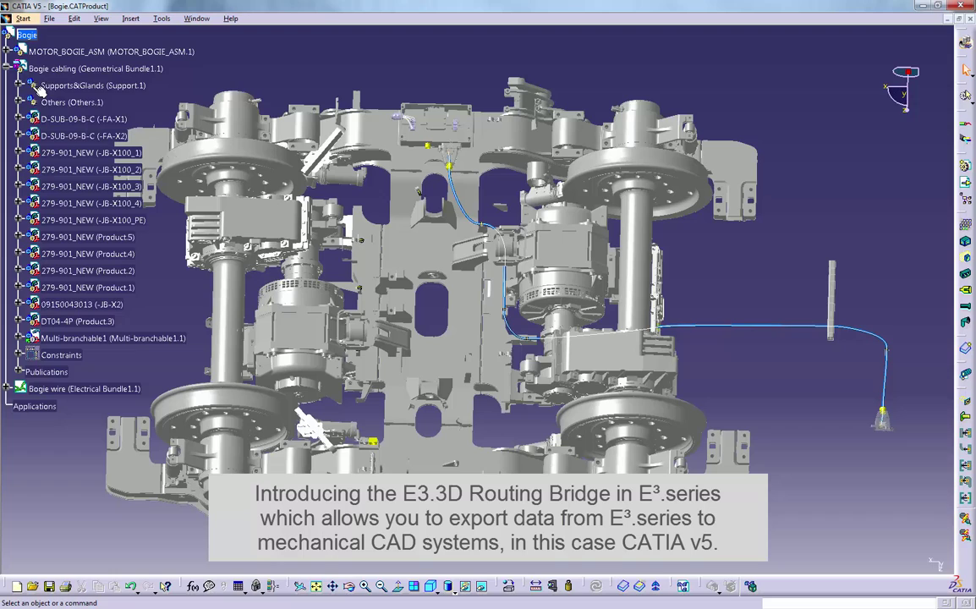
left_click(84, 151)
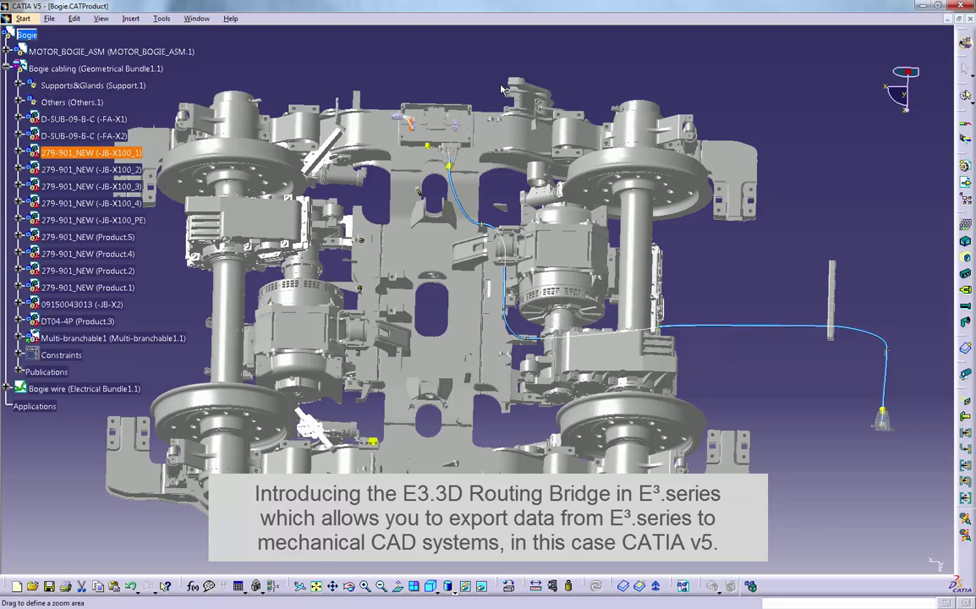
middle_click_drag(391, 211, 480, 280, "ctrl")
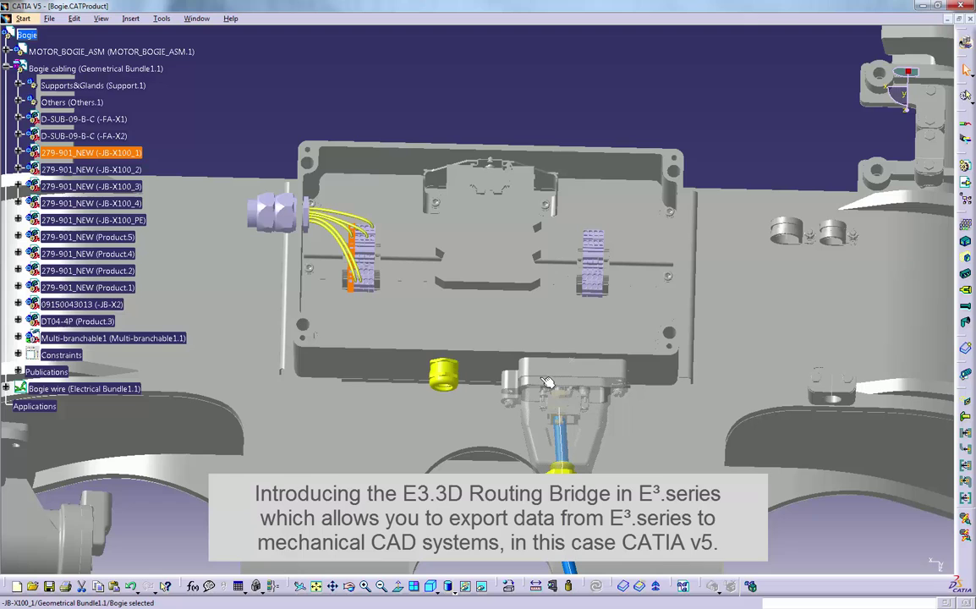
left_click(116, 170)
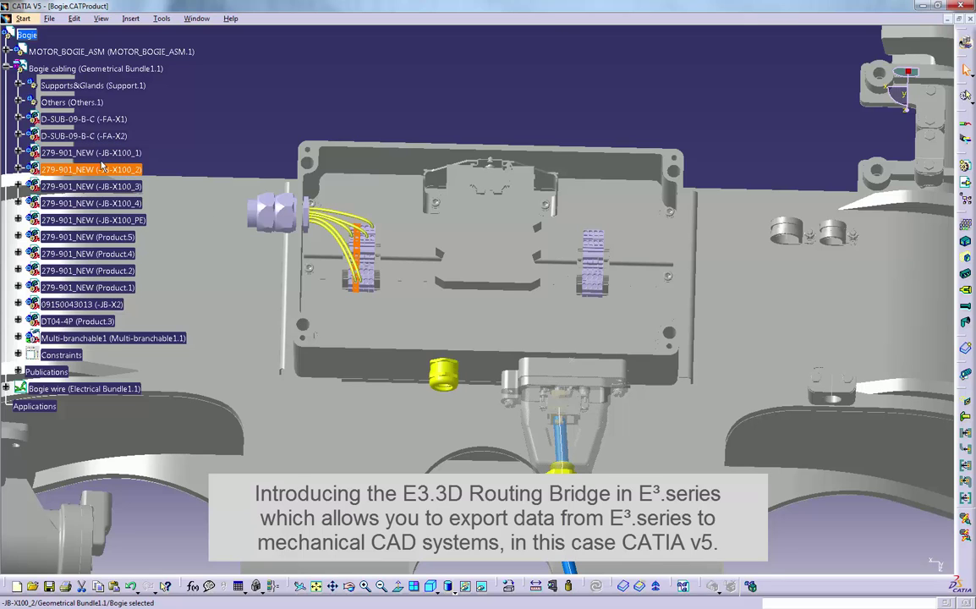
left_click(115, 187)
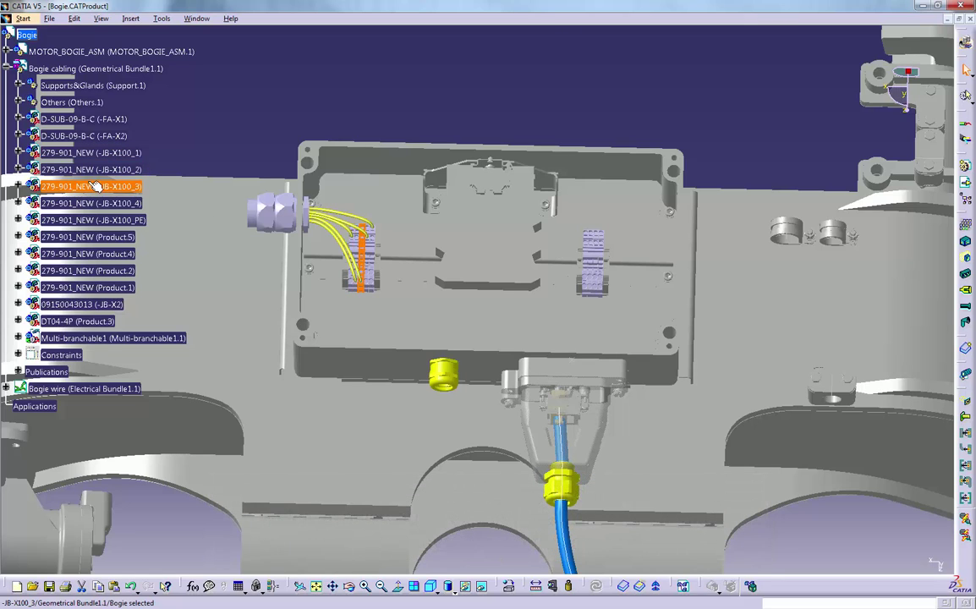
left_click(108, 236)
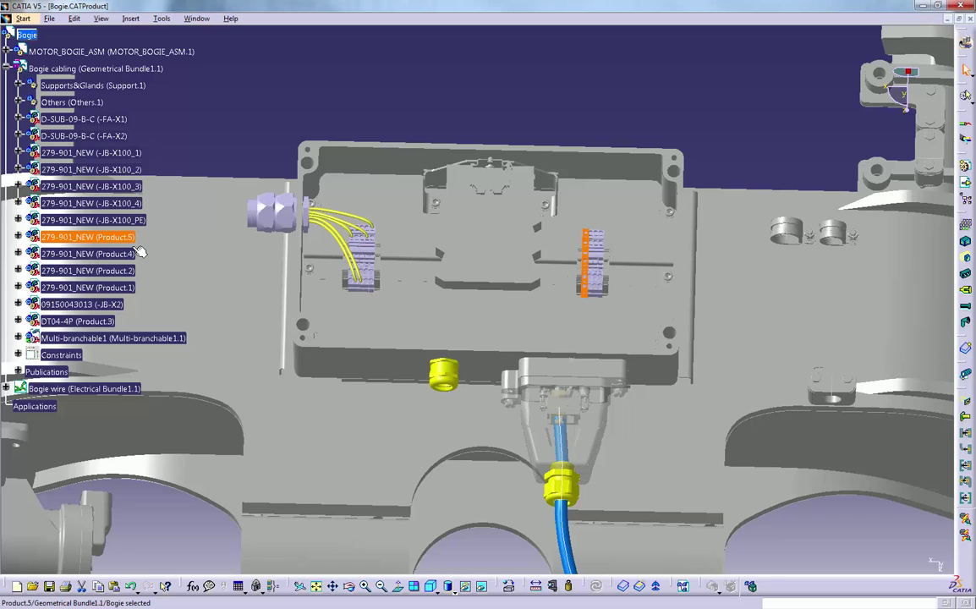
left_click(111, 252)
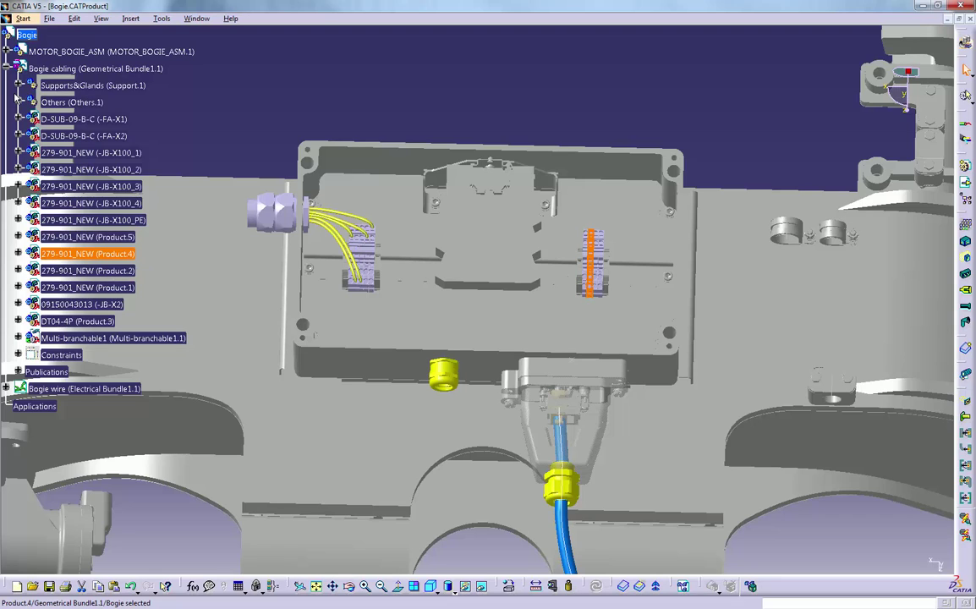
Step: Expand Bogie wire, collapse Bogie cabling, and highlight wires 5, 1, 2, 3 and 4 in the model
left_click(6, 388)
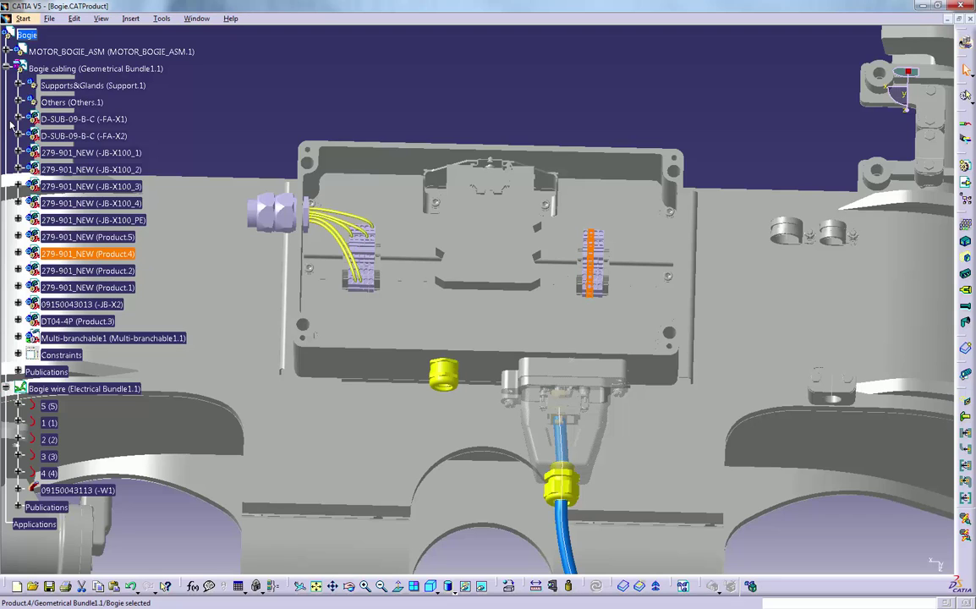
left_click(8, 68)
left_click(50, 102)
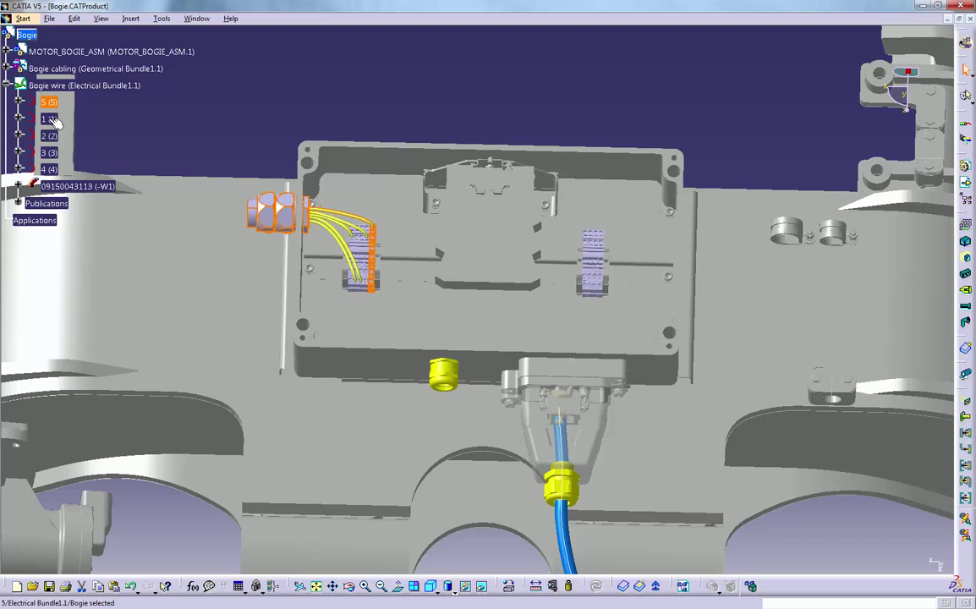
left_click(51, 119)
left_click(52, 136)
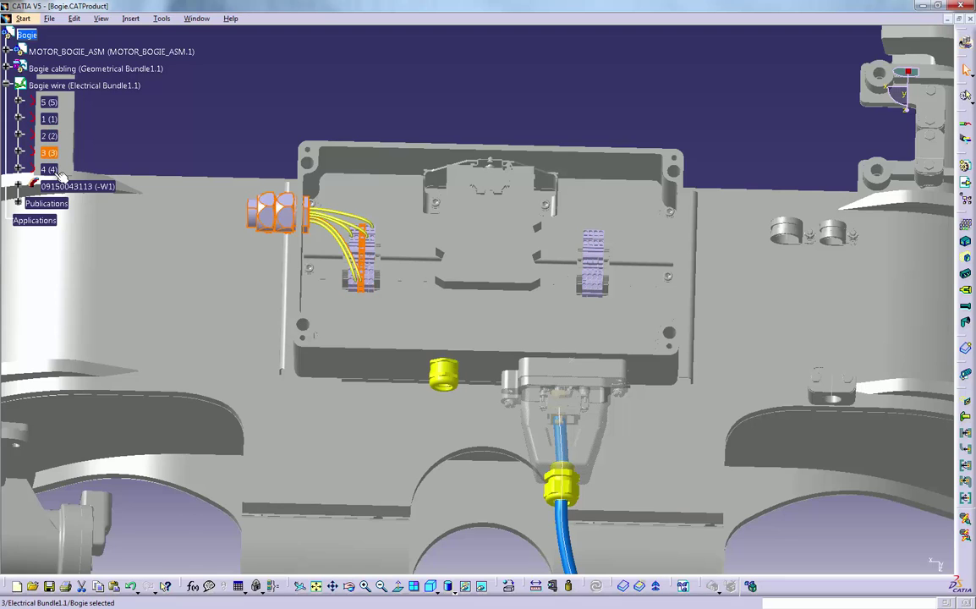
left_click(50, 153)
left_click(51, 170)
Step: Inspect cable -W1 and its cores -W1_1 to -W1_9, then collapse the Bogie wire bundle
left_click(64, 187)
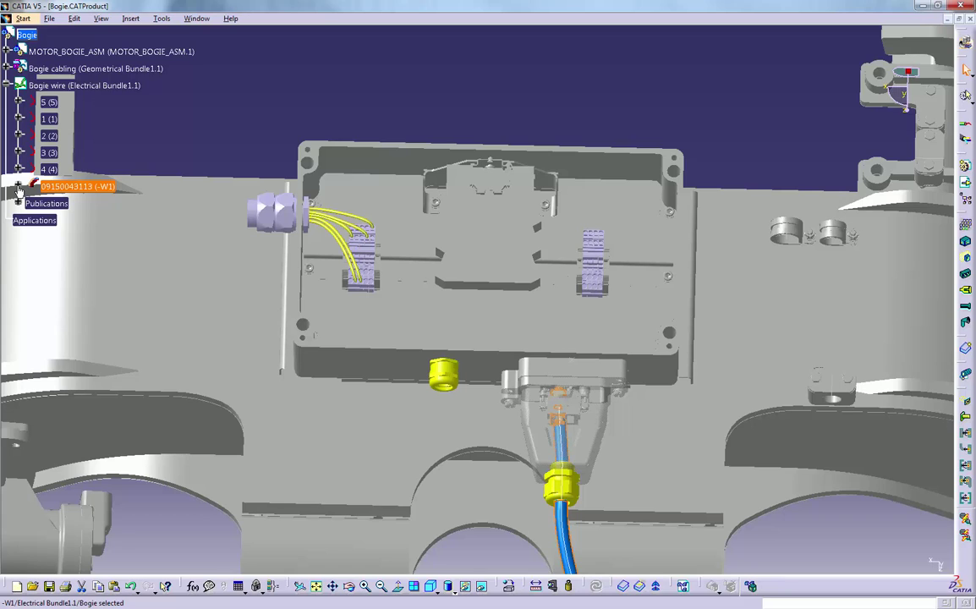
left_click(19, 186)
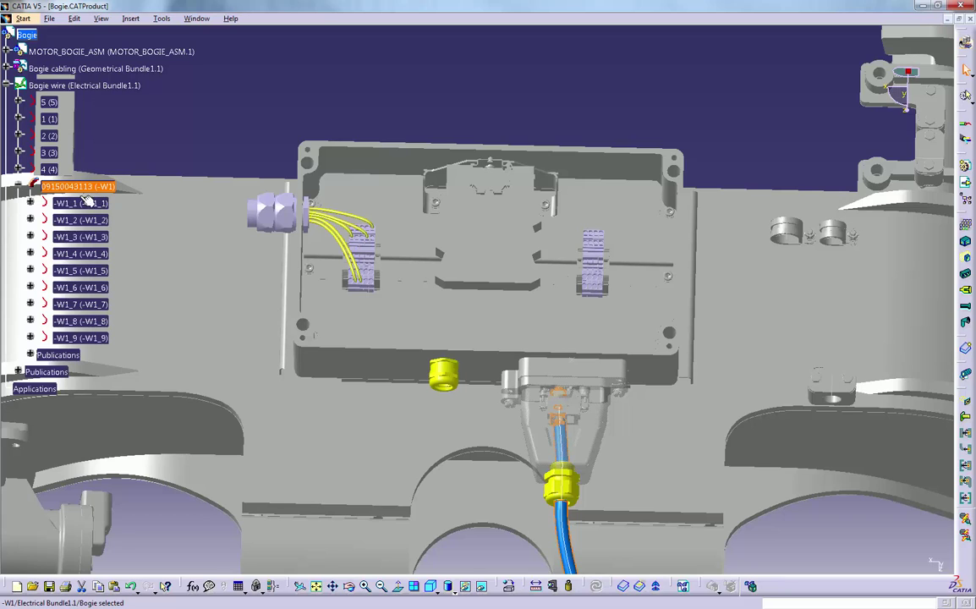
left_click(18, 185)
left_click(8, 86)
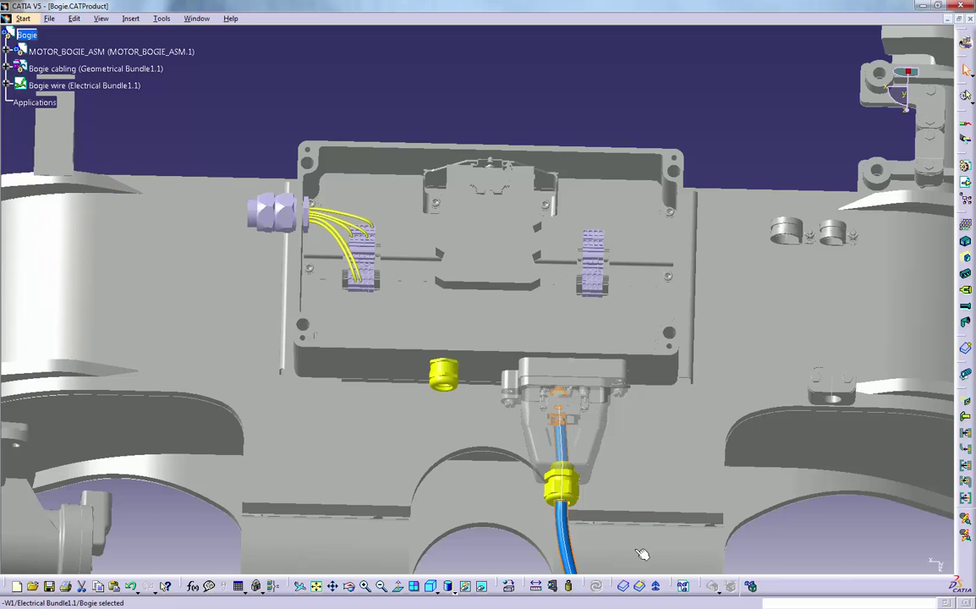
Step: Replace E3.series_old with E3.series as the current external system and confirm
left_click(683, 586)
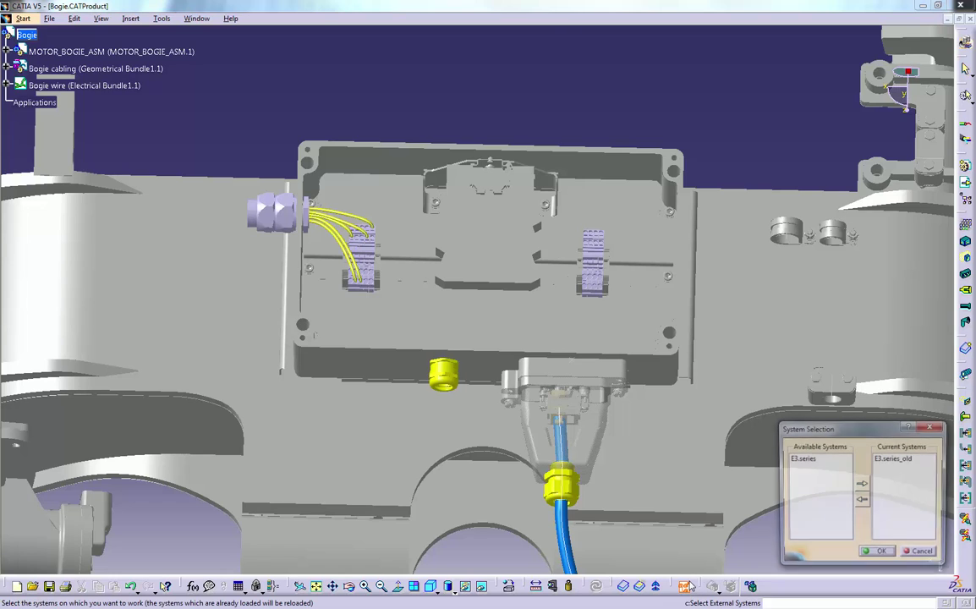
left_click(902, 458)
left_click(861, 500)
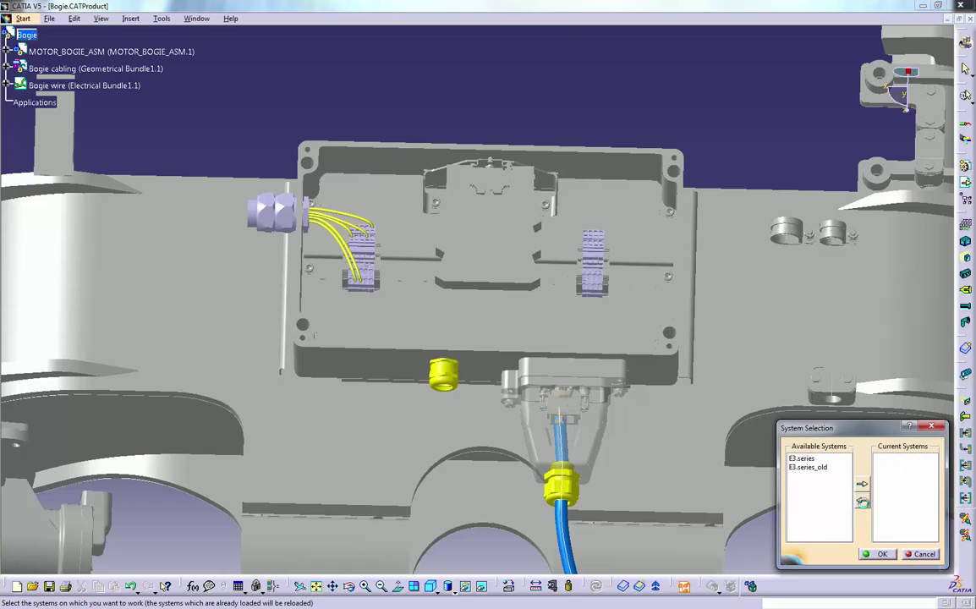
left_click(802, 458)
left_click(862, 484)
left_click(880, 554)
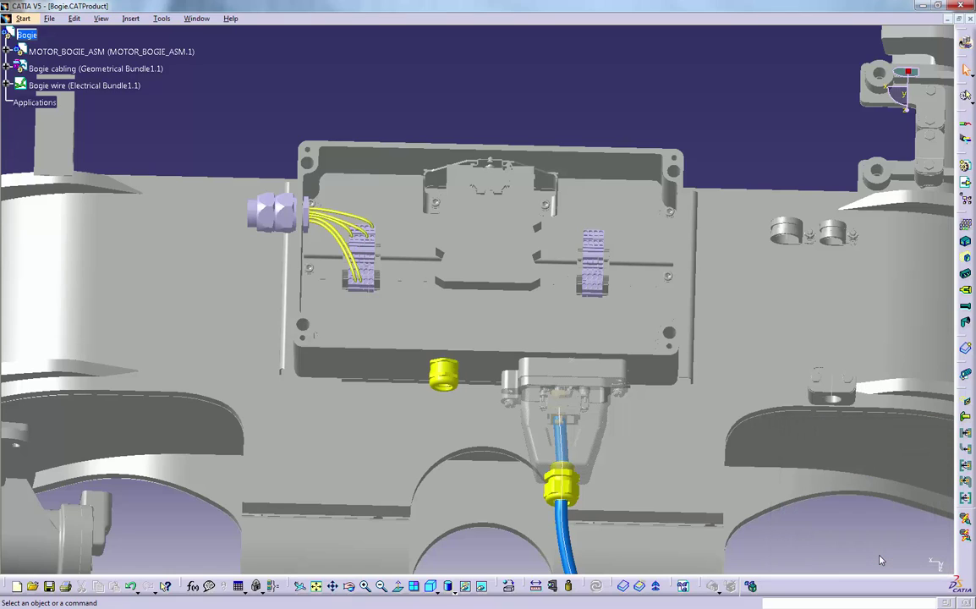
Step: List the schematic devices filtered to those not in session, with Bogie cabling expanded
left_click(752, 589)
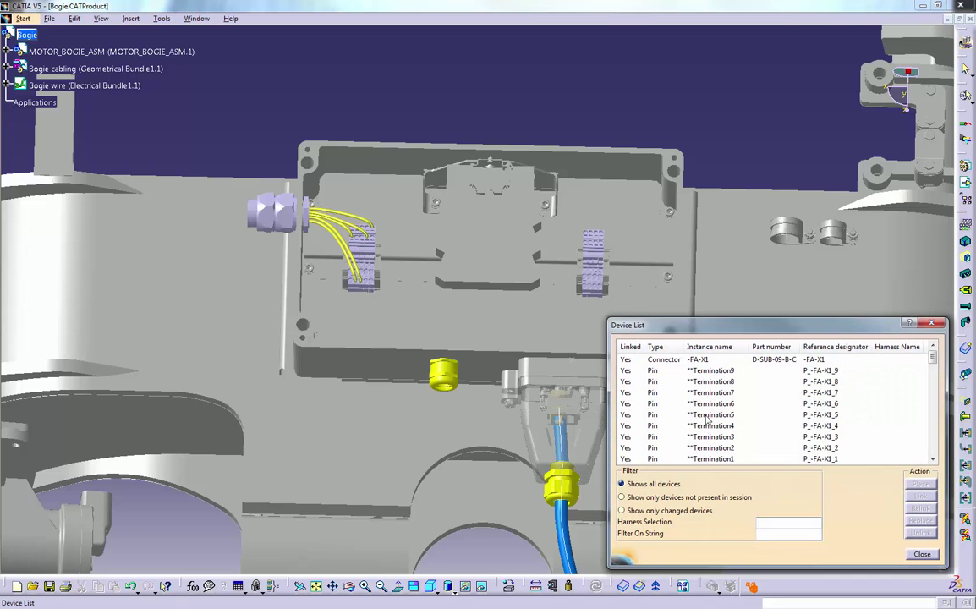
left_click_drag(933, 358, 932, 432)
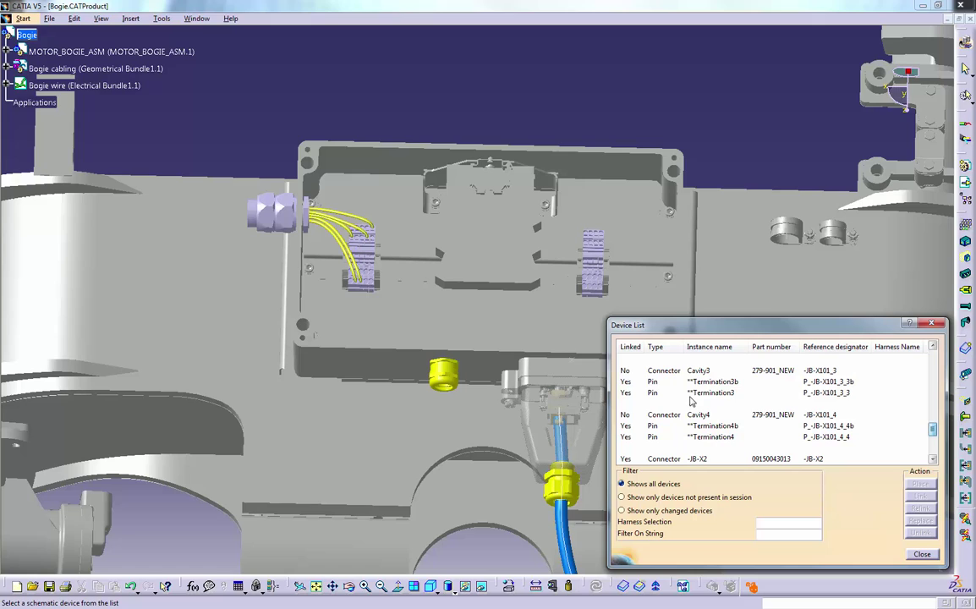
left_click(621, 497)
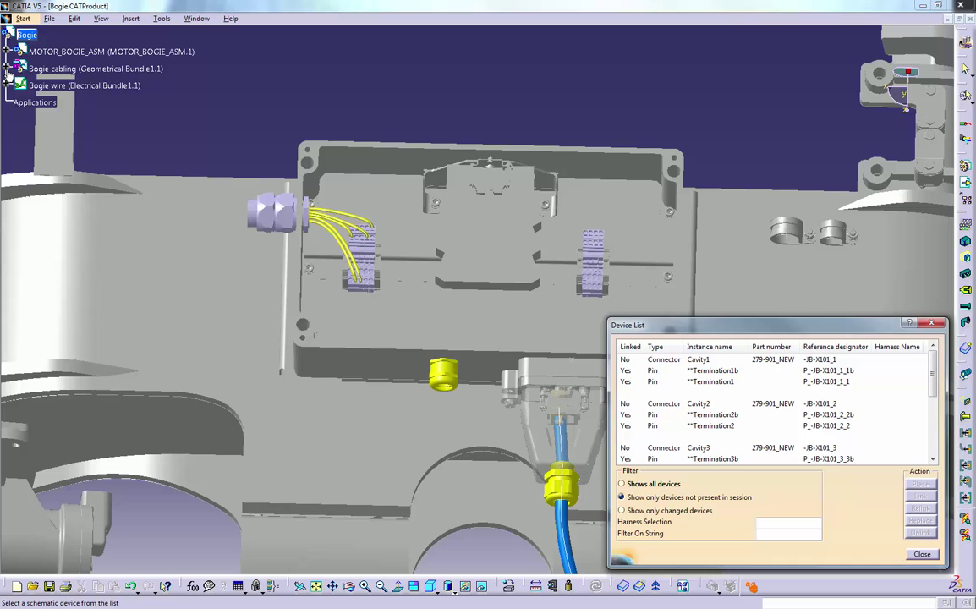
left_click(7, 67)
Step: Link Cavity1 and Cavity2 to the first and second terminal blocks, overriding existing links
left_click(702, 365)
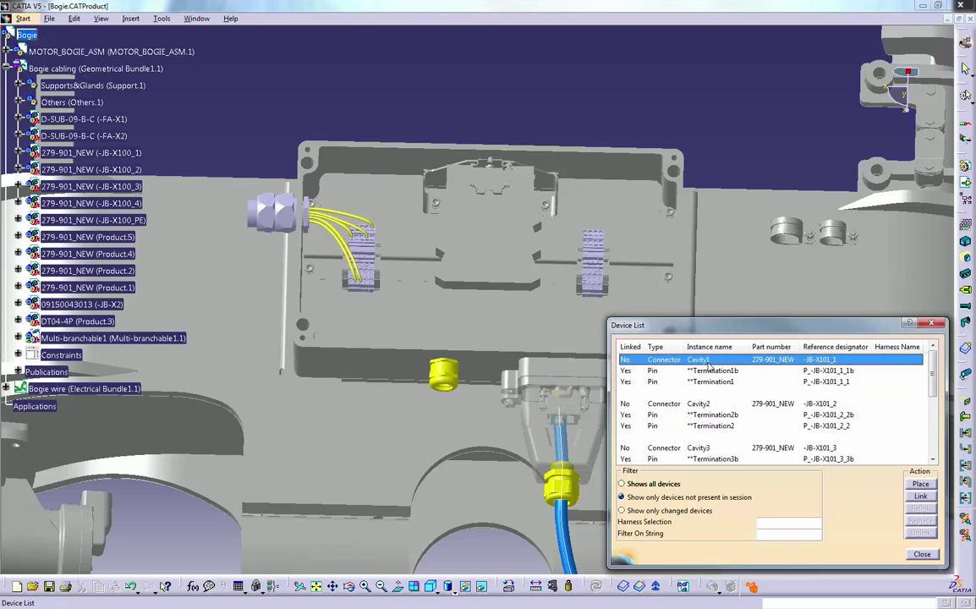
left_click(921, 497)
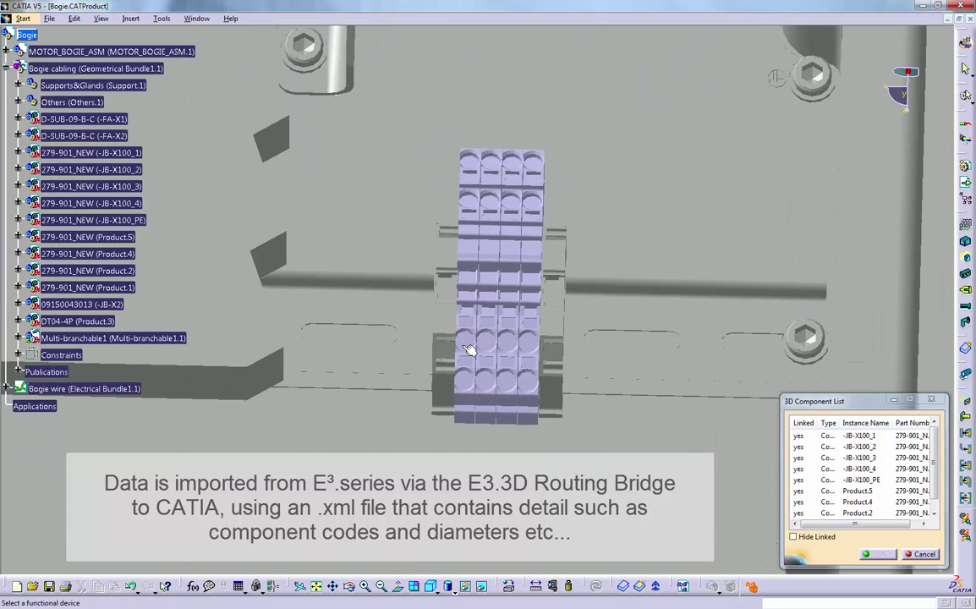
left_click(467, 350)
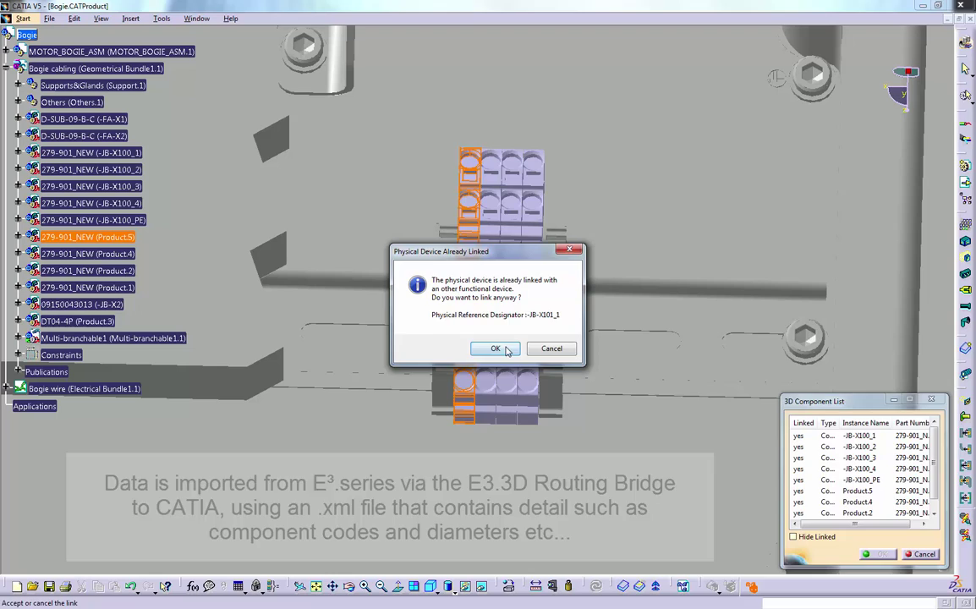
left_click(495, 348)
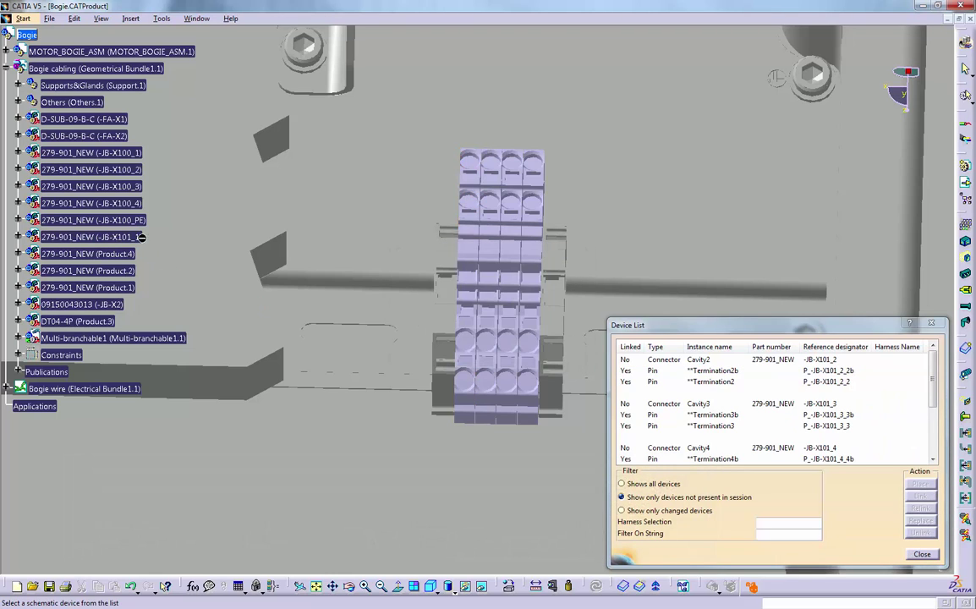
left_click(714, 360)
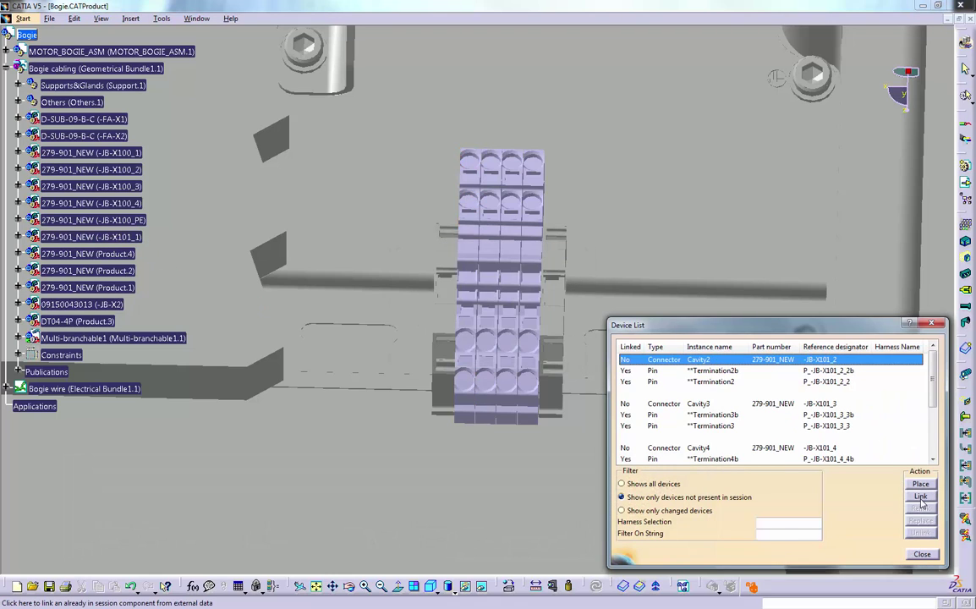
left_click(919, 495)
left_click(495, 356)
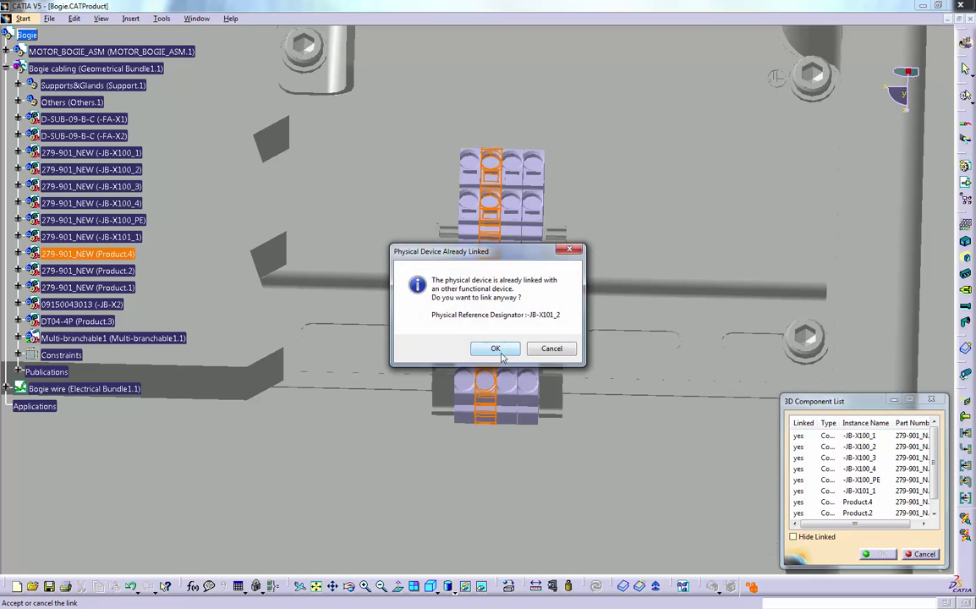
left_click(502, 354)
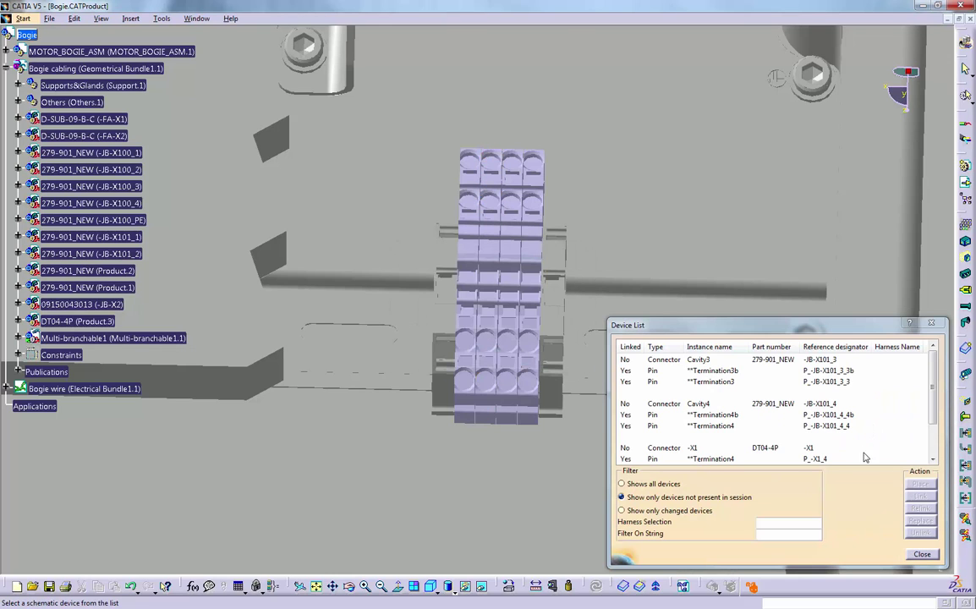
Step: Link Cavity3 and Cavity4 to the third and fourth terminal blocks, sorting by reference designator
left_click(710, 360)
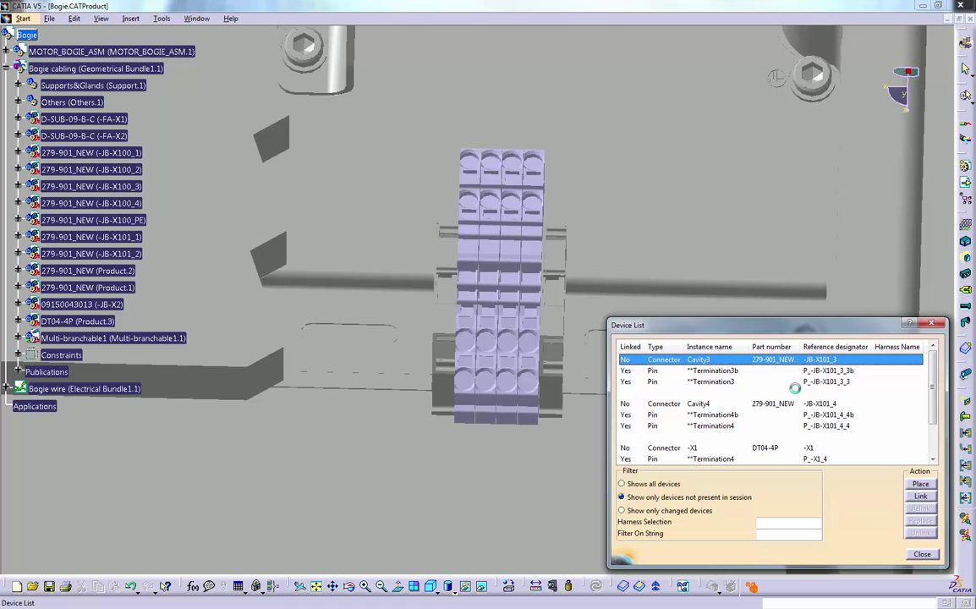
left_click(920, 496)
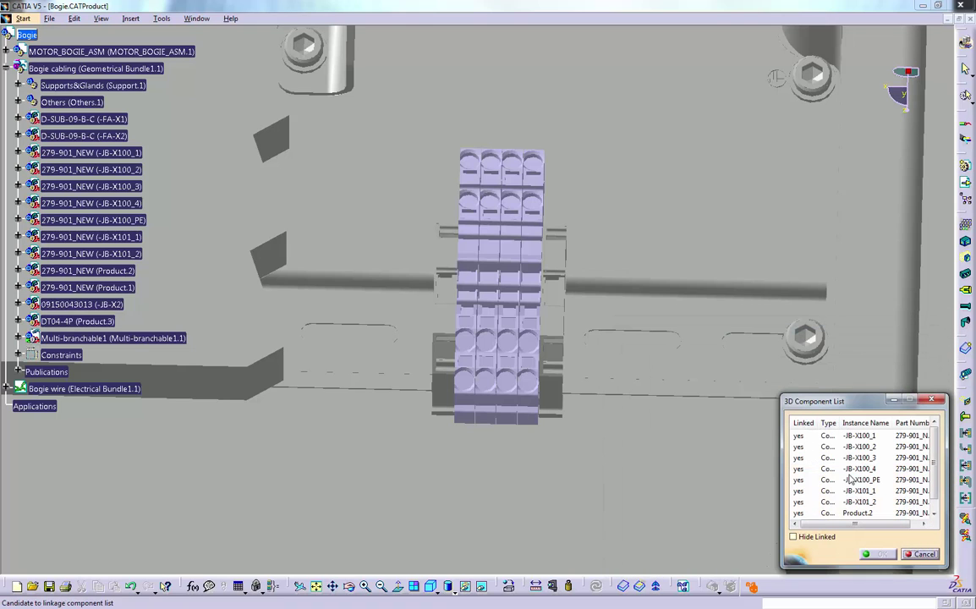
left_click(517, 325)
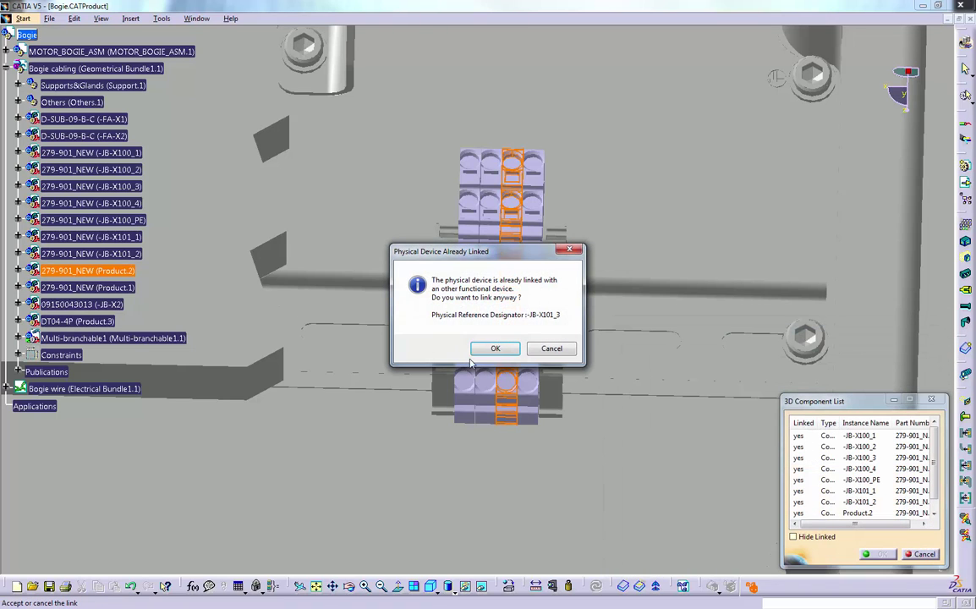
left_click(496, 350)
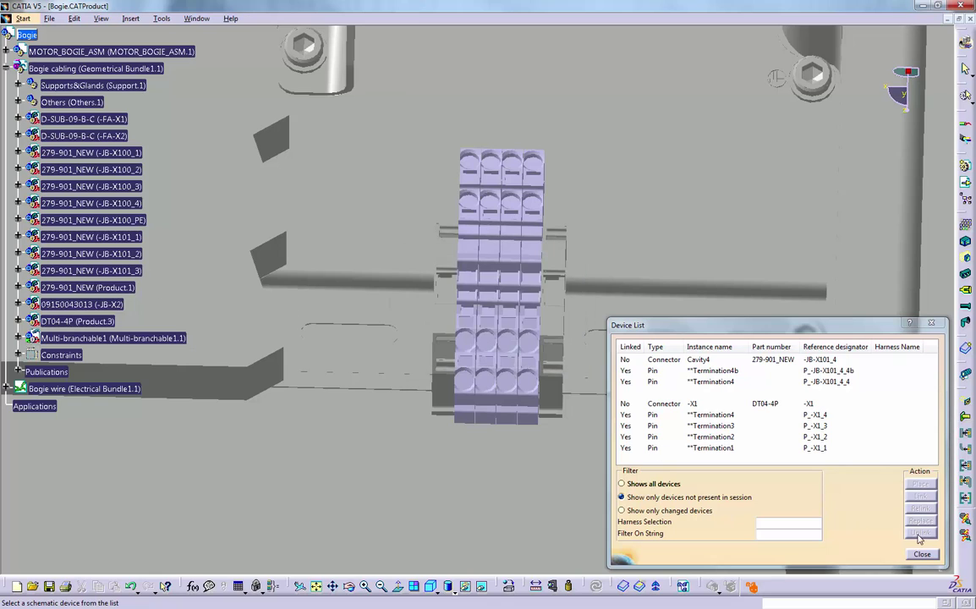
left_click(832, 346)
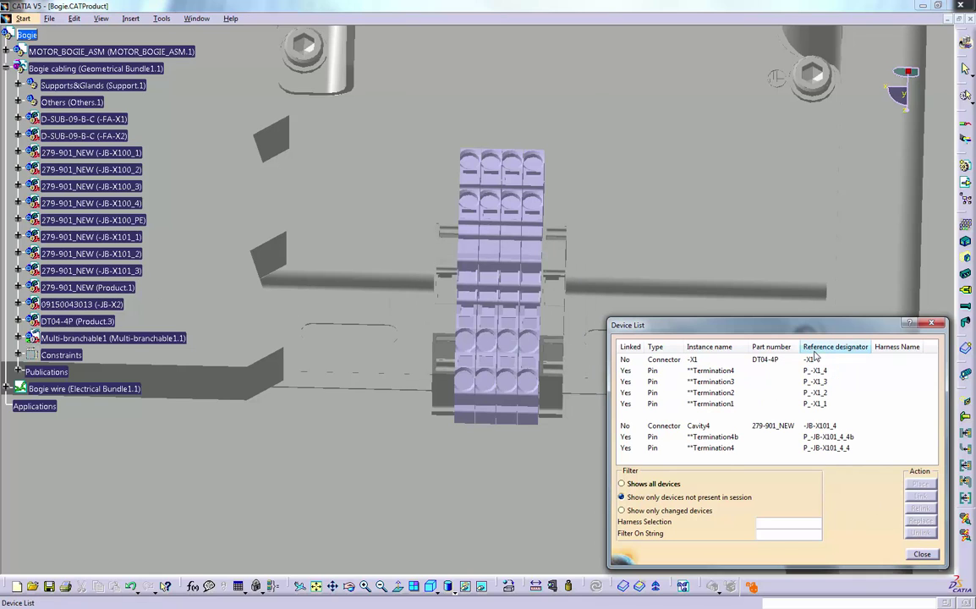
left_click(833, 347)
left_click(811, 359)
left_click(913, 497)
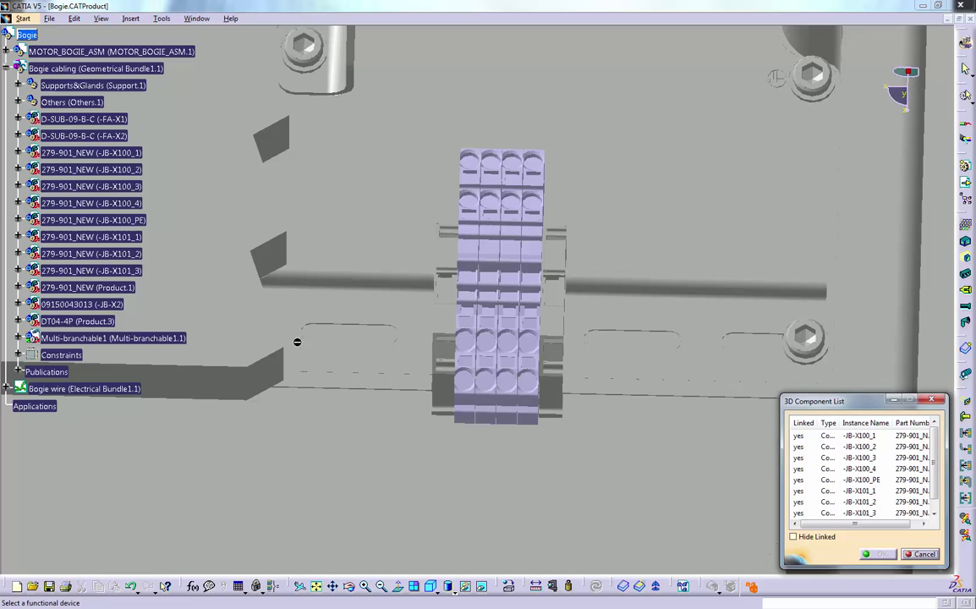
left_click(533, 363)
left_click(495, 345)
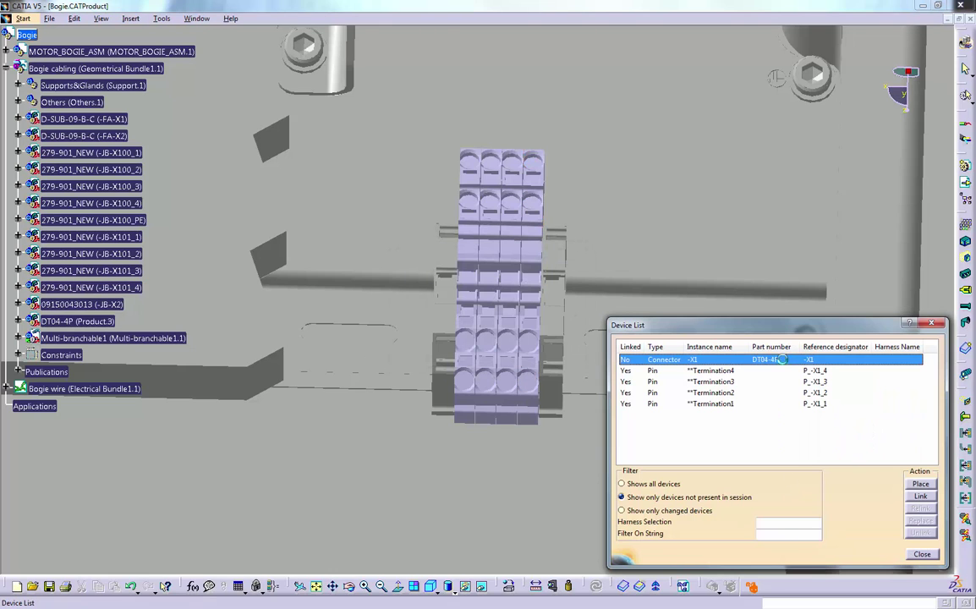
Step: Link connector -X1 to the DT04-4P part and close the device list
left_click(919, 496)
left_click(834, 438)
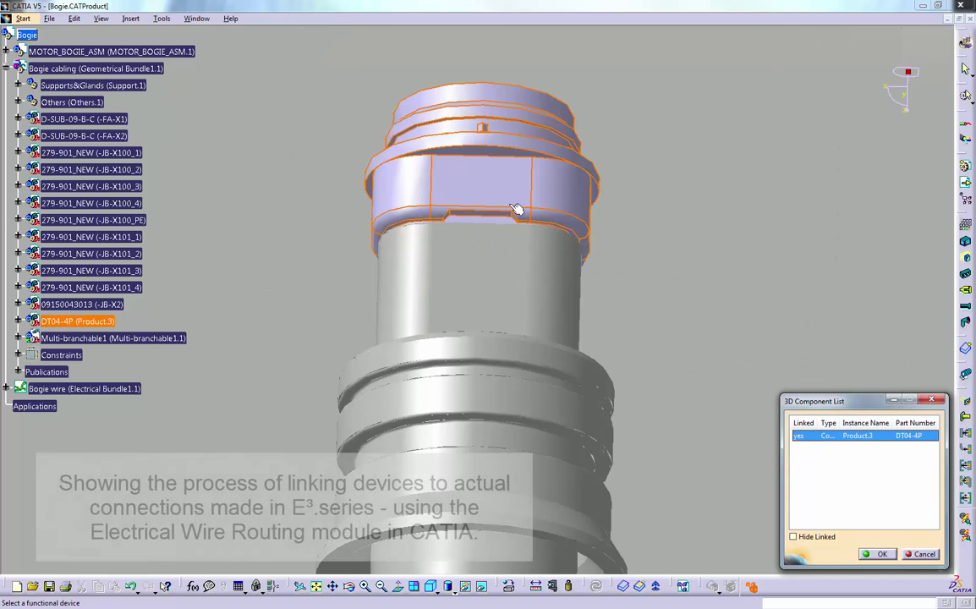
left_click(881, 555)
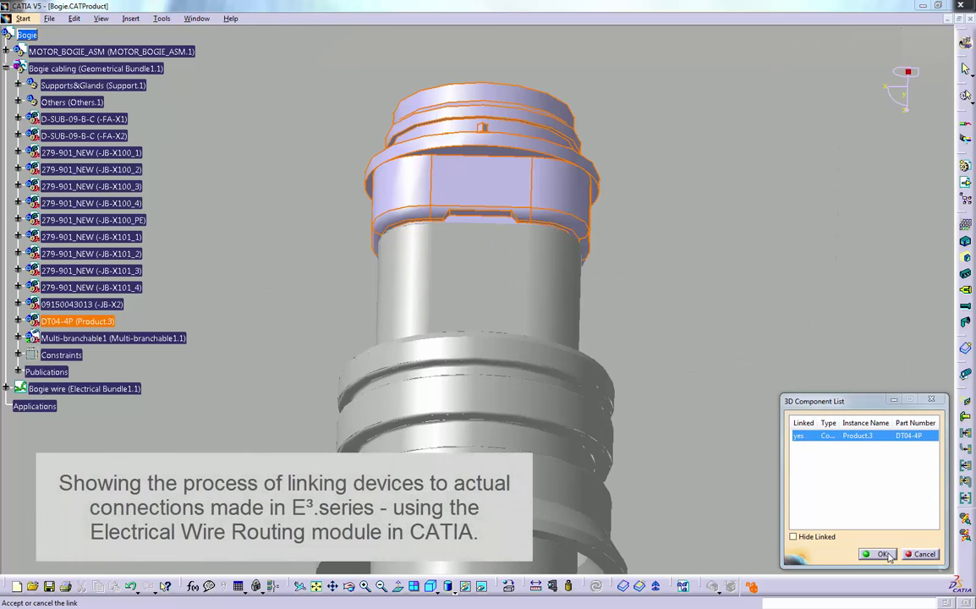
left_click(496, 349)
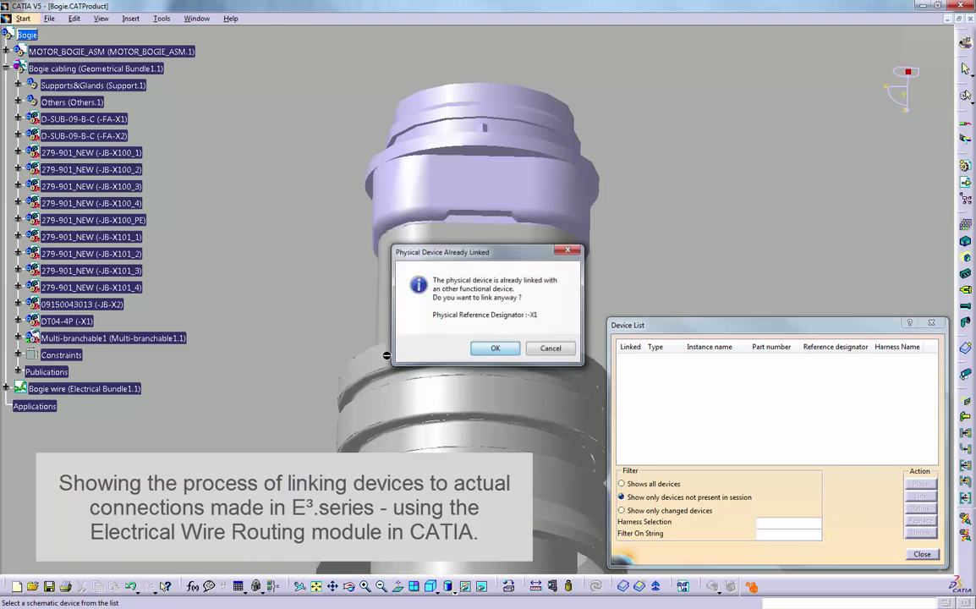
left_click(918, 555)
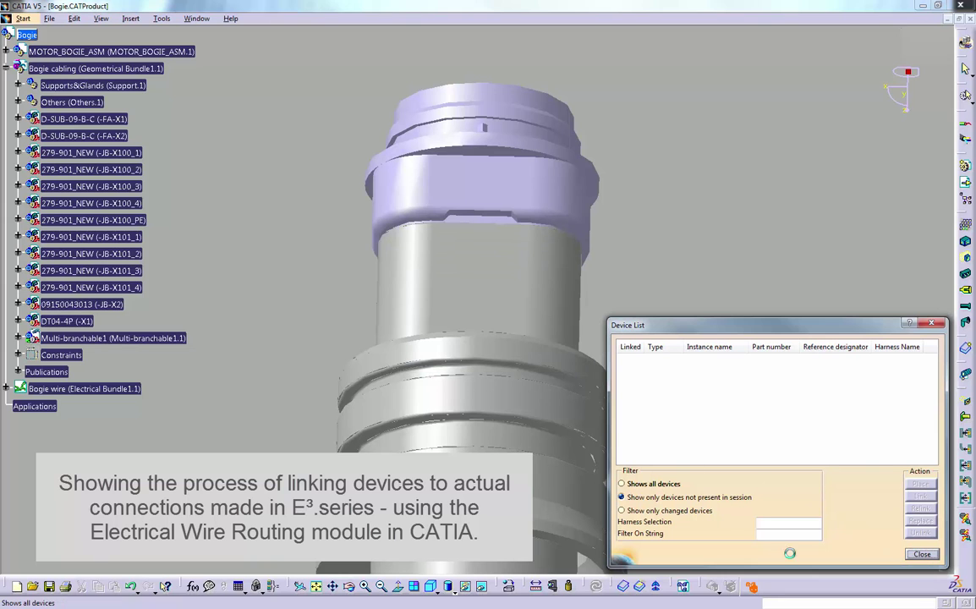
Step: Switch to the Electrical Wire Routing workbench and start the wire routing command
middle_click_drag(591, 393, 610, 590)
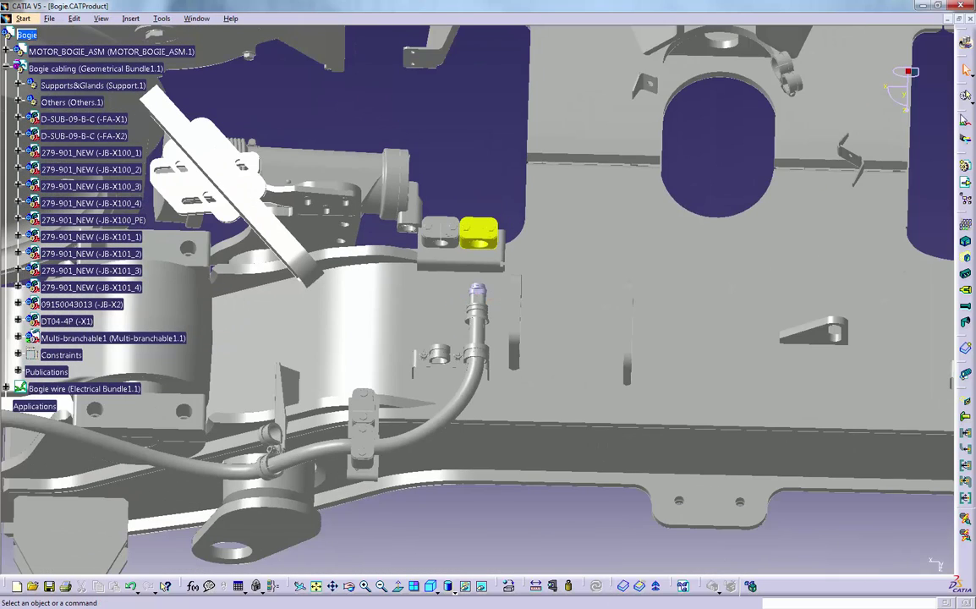
left_click(964, 43)
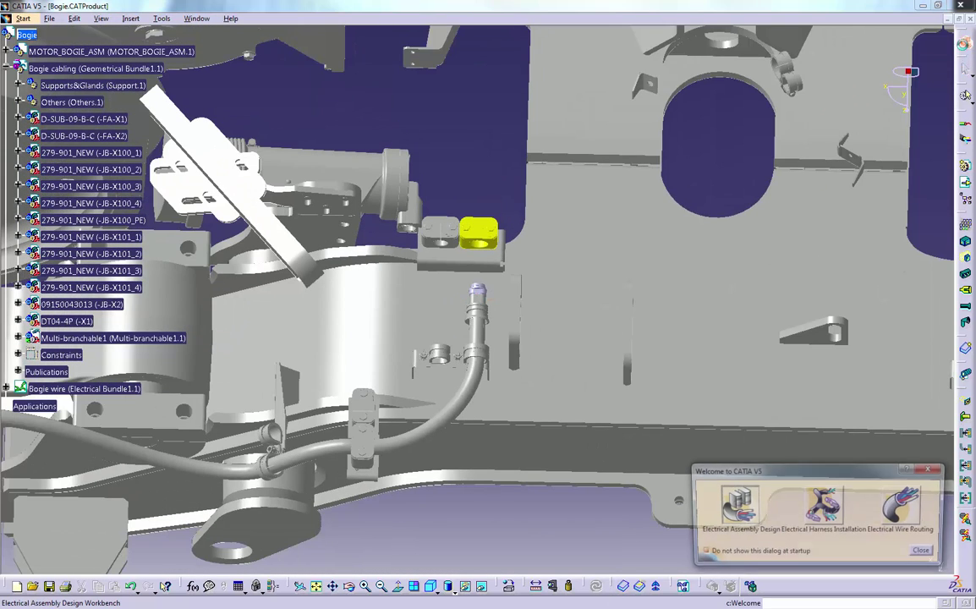
left_click(904, 502)
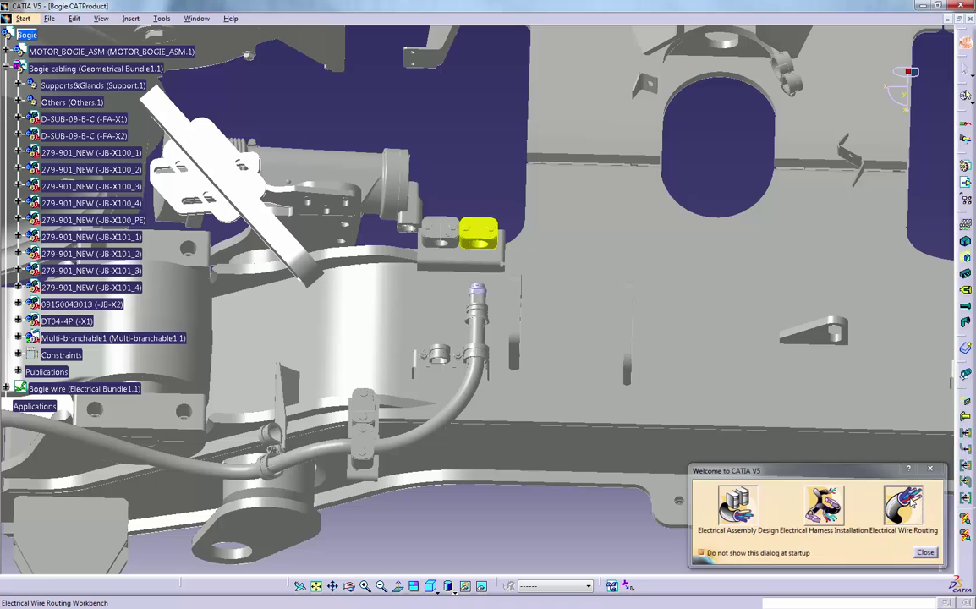
left_click(964, 356)
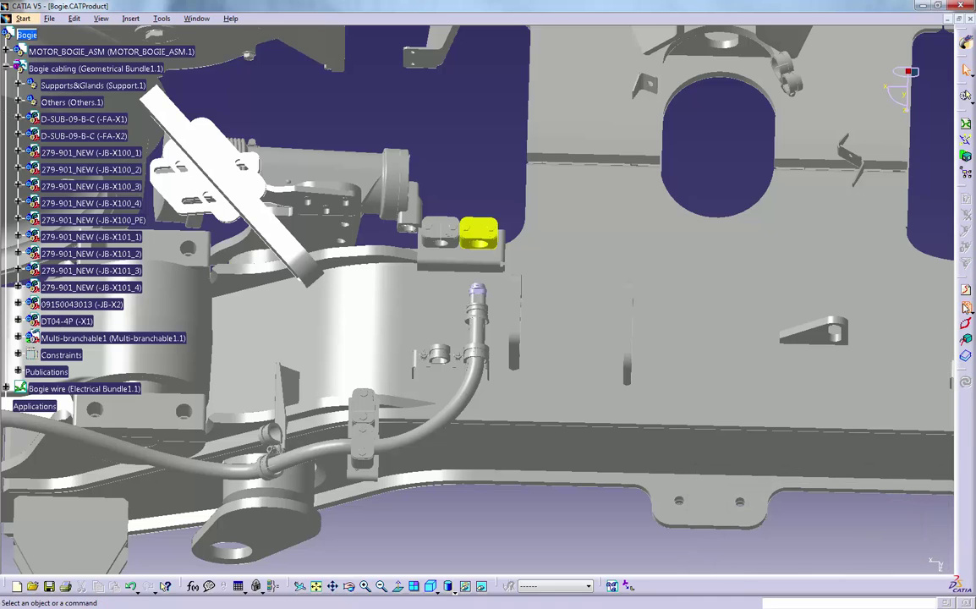
Step: Hide routed wires, review W2 wires -W2_BK, -W2_BN and -W2_GNYE, then cancel without routing
middle_click_drag(617, 391, 150, 429)
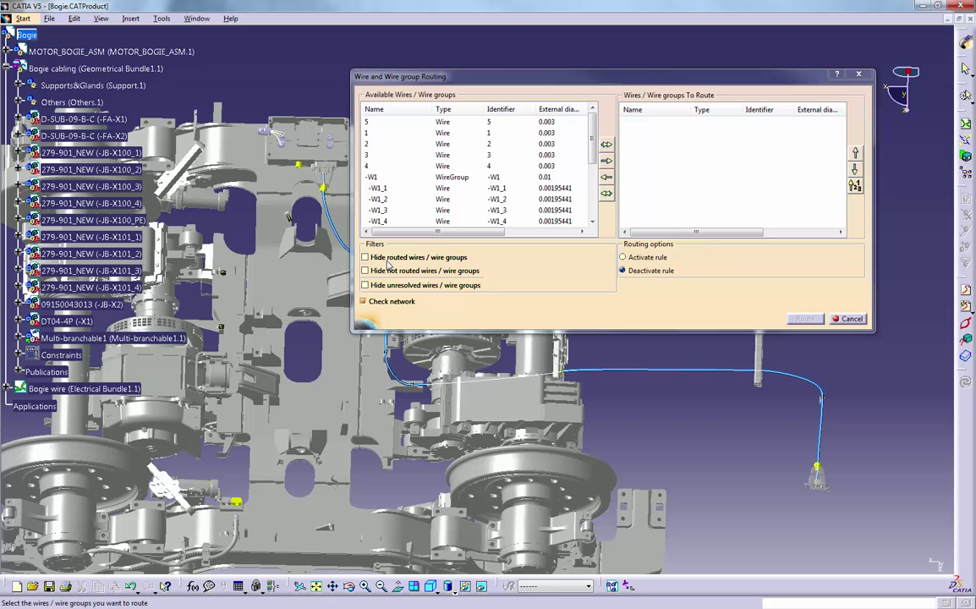
left_click(387, 258)
left_click(496, 123)
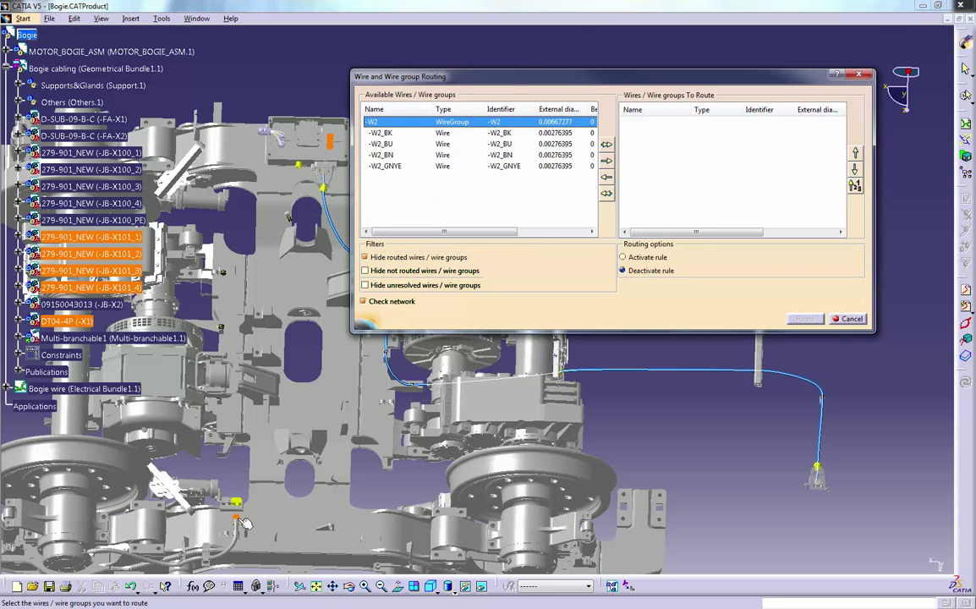
left_click(507, 133)
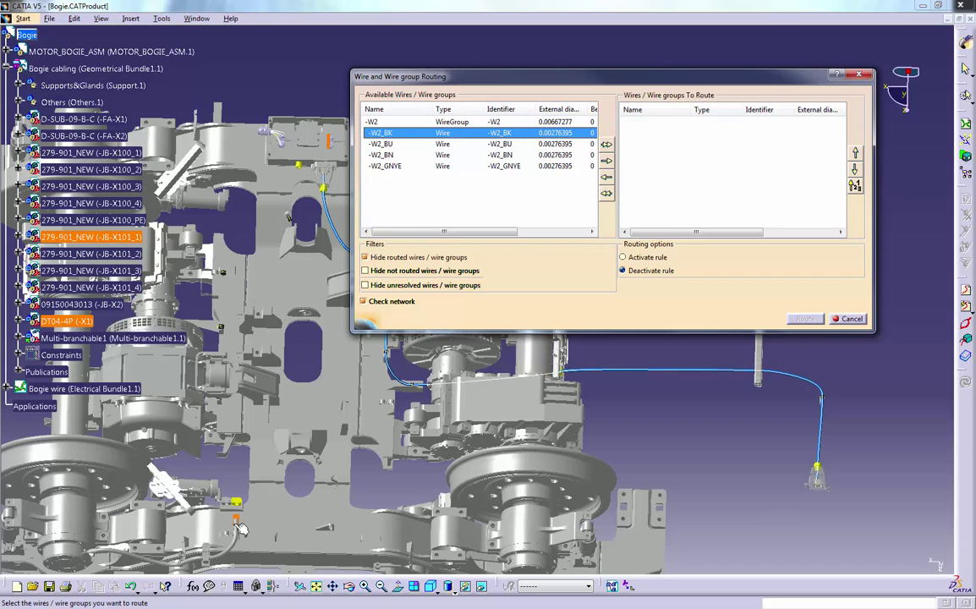
left_click(541, 144)
left_click(520, 154)
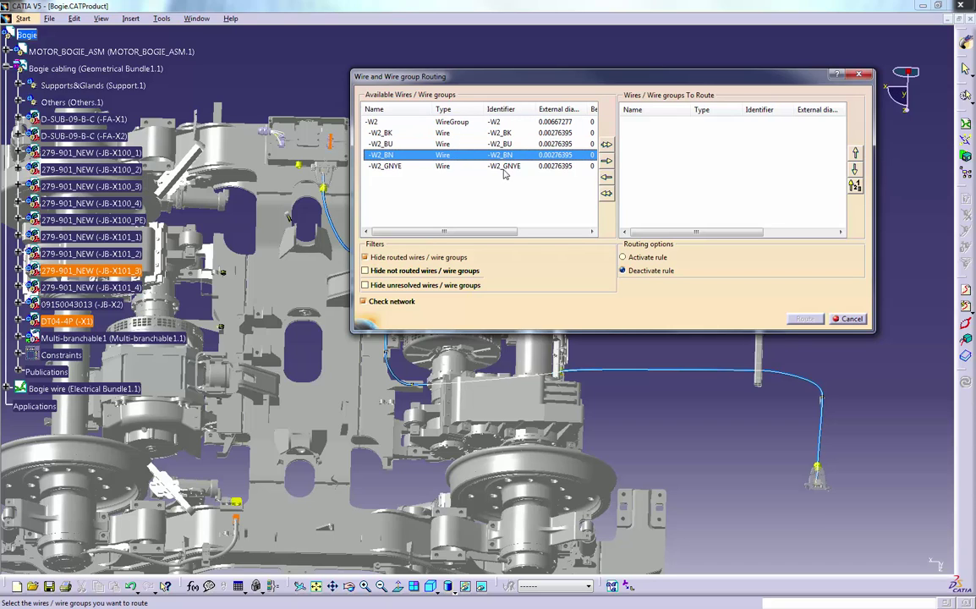
left_click(531, 167)
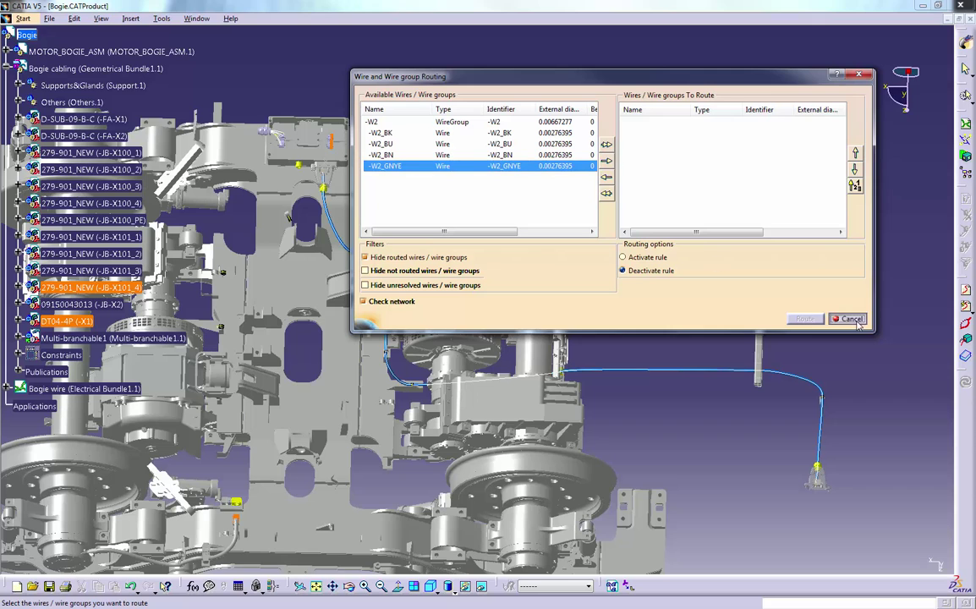
left_click(845, 318)
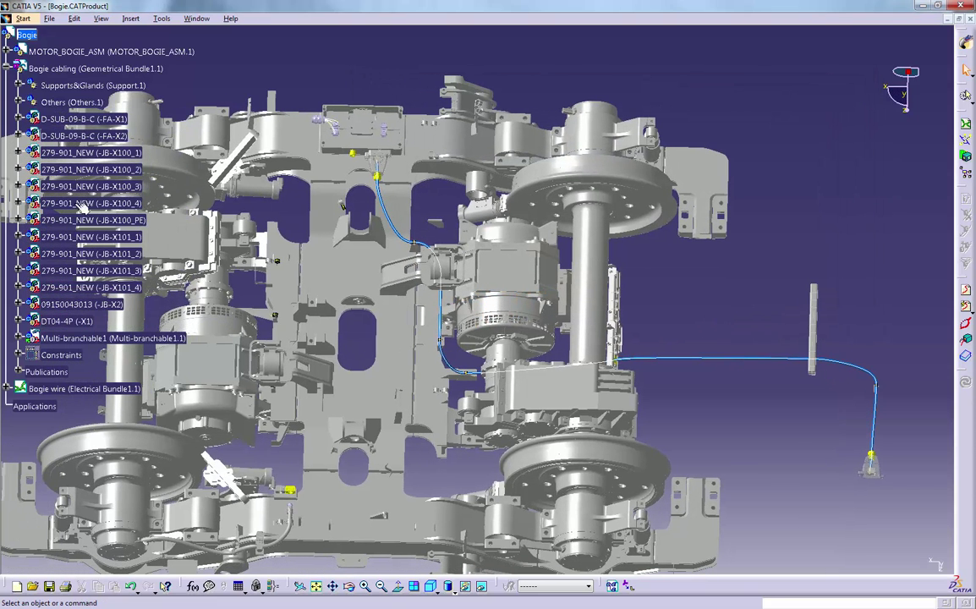
Step: Activate Multi-branchable1 and start a new branch with its route definition
left_click(20, 337)
double_click(82, 356)
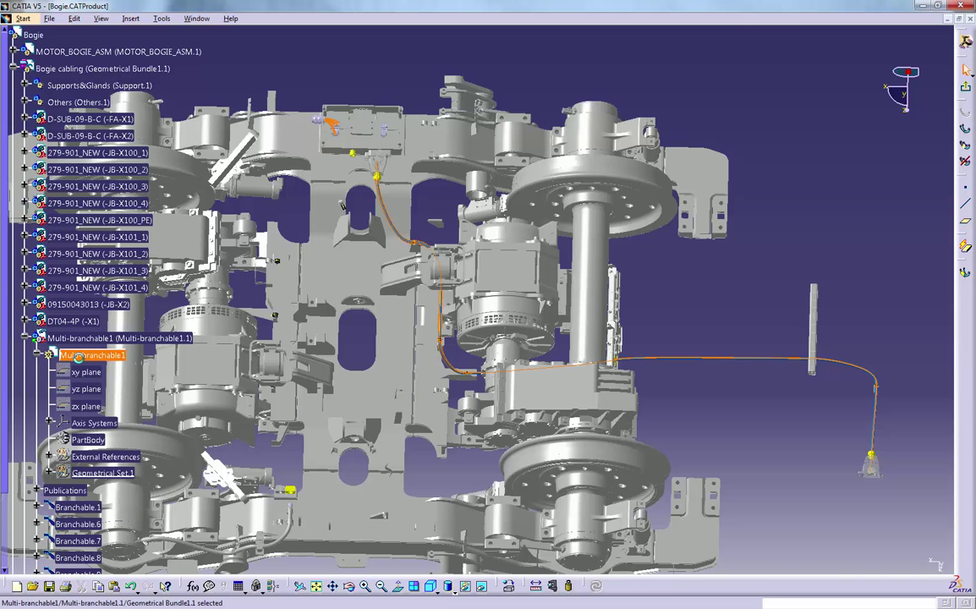
left_click(967, 133)
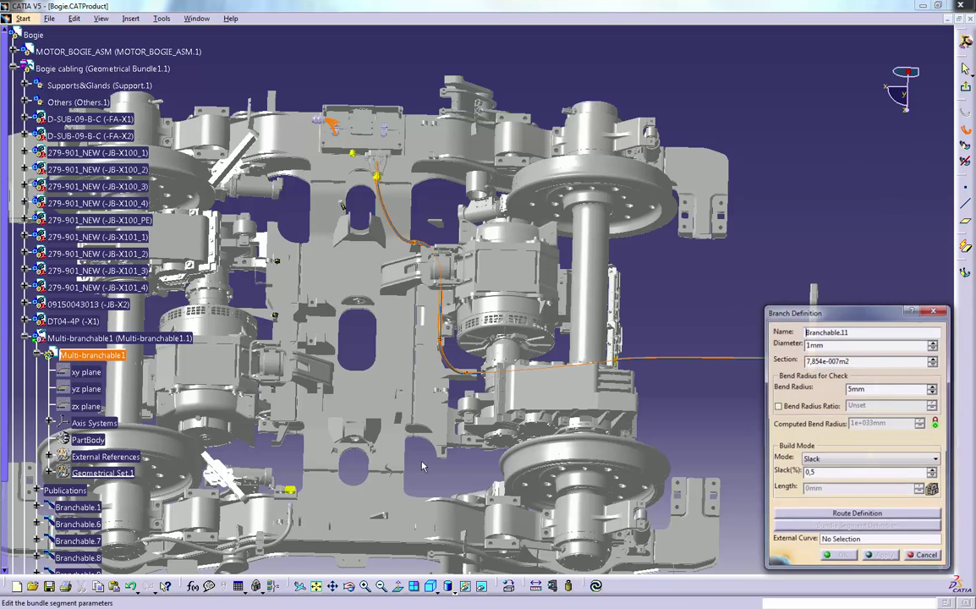
left_click(855, 515)
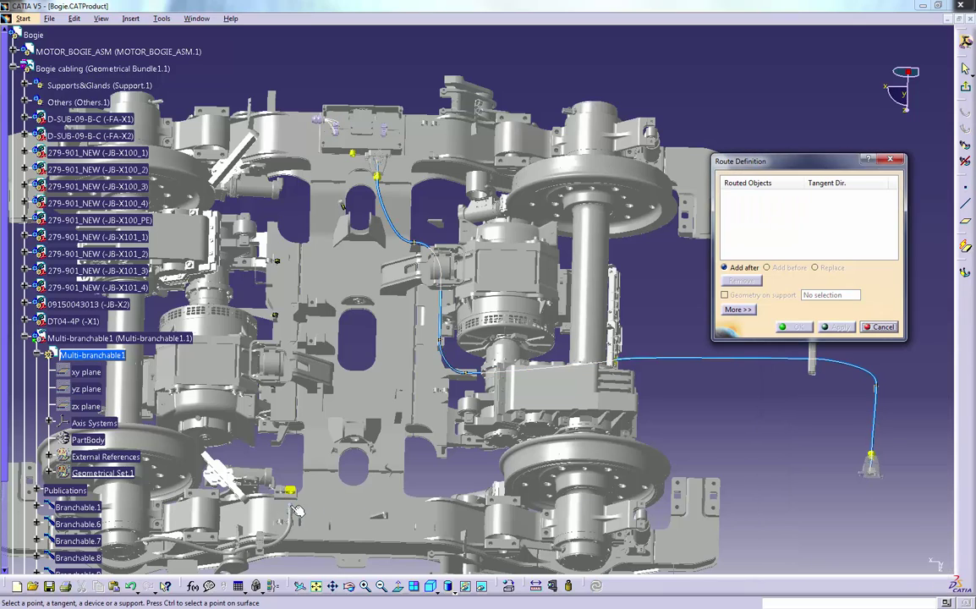
middle_click(296, 510)
middle_click_drag(375, 481, 454, 286)
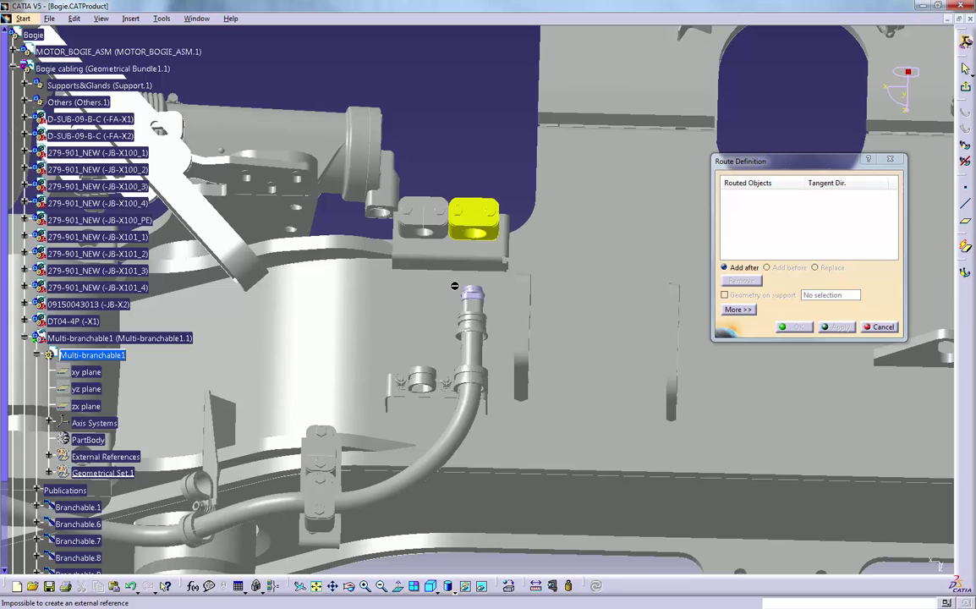
Step: Route from -X1 through the yellow clamp, DIN_3016 clamps .4, .3, .2 and the gland to -JB-X101_1
left_click(470, 292)
left_click(474, 218)
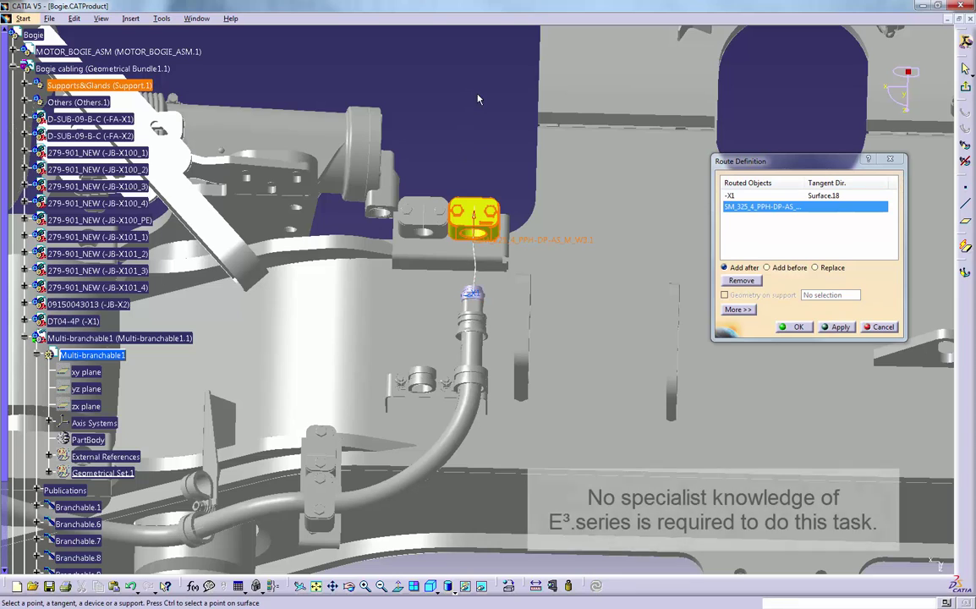
middle_click_drag(478, 98, 380, 279)
left_click(378, 274)
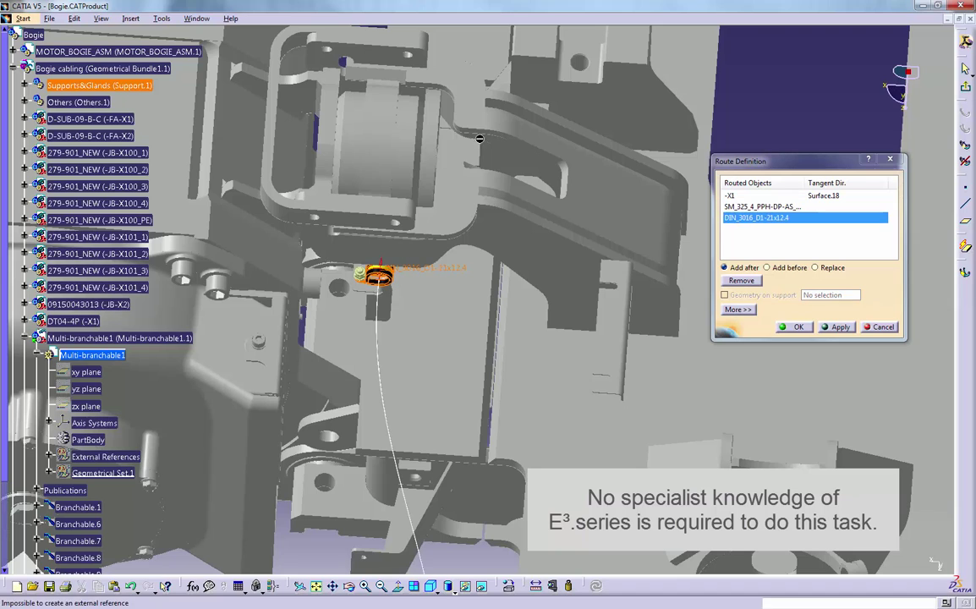
middle_click_drag(478, 137, 331, 597)
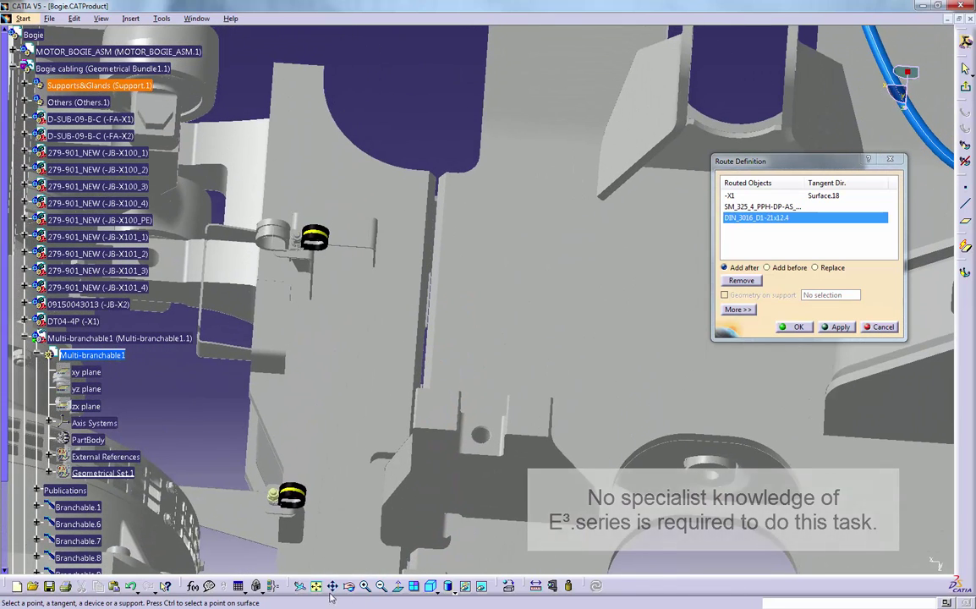
left_click(291, 495)
left_click(313, 237)
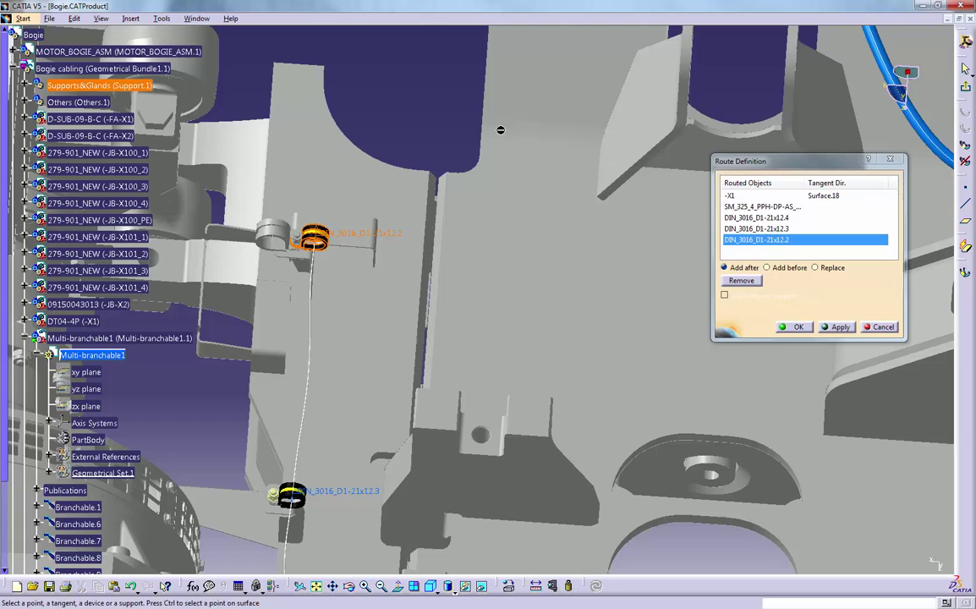
middle_click_drag(500, 130, 296, 507)
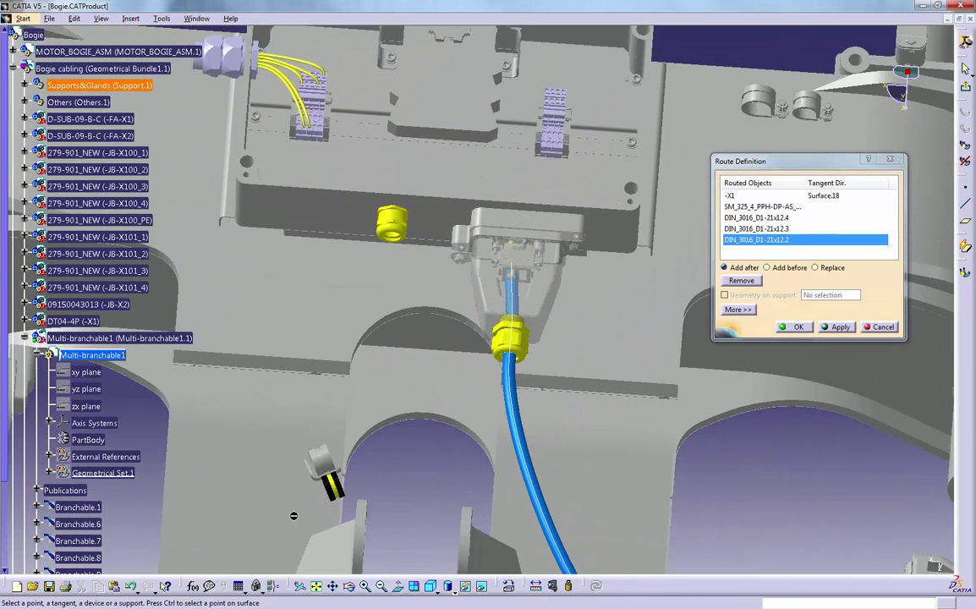
left_click(391, 221)
left_click(546, 151)
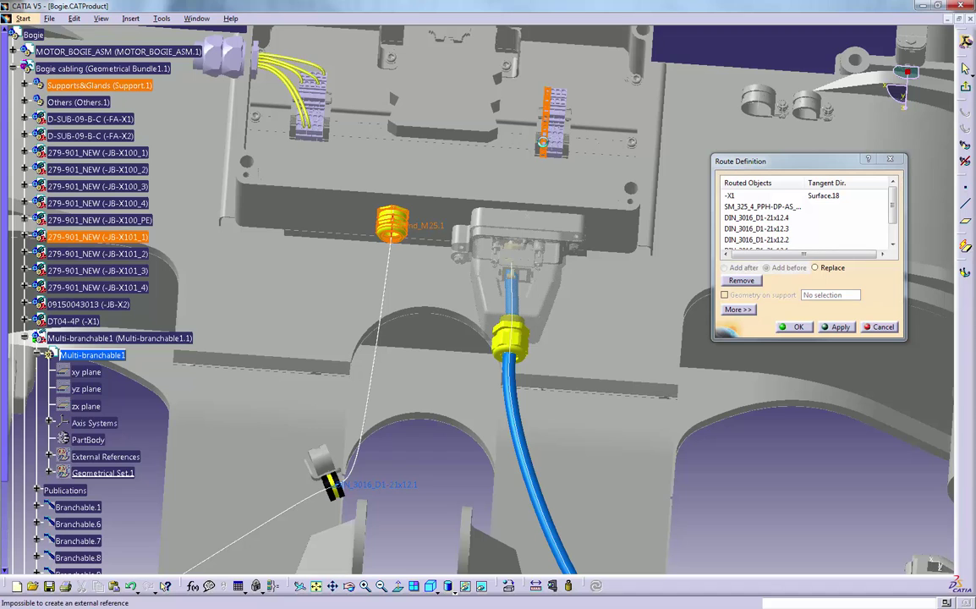
Step: Confirm the route and place a branch point on the bundle segment near the gland
left_click(798, 328)
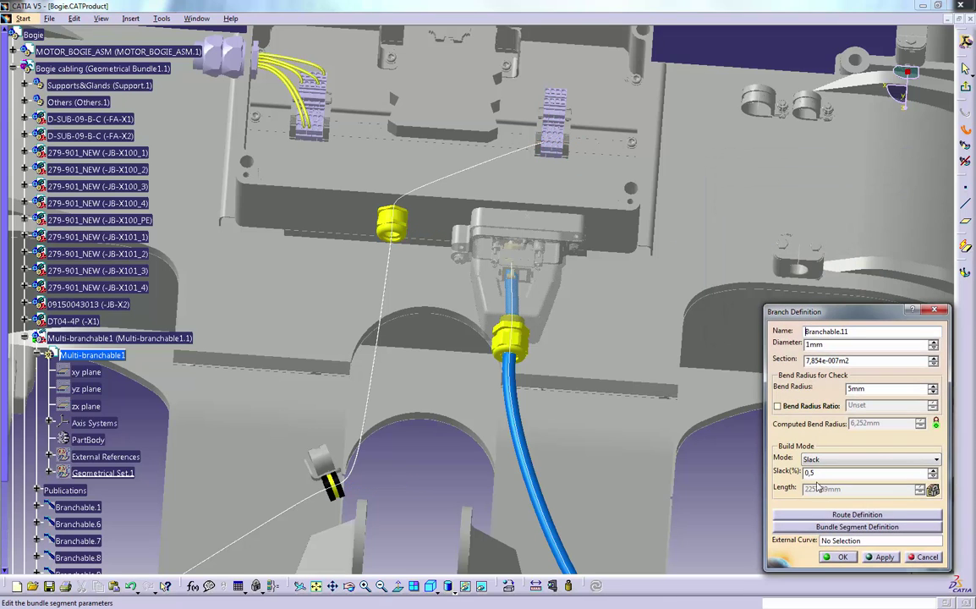
left_click(834, 529)
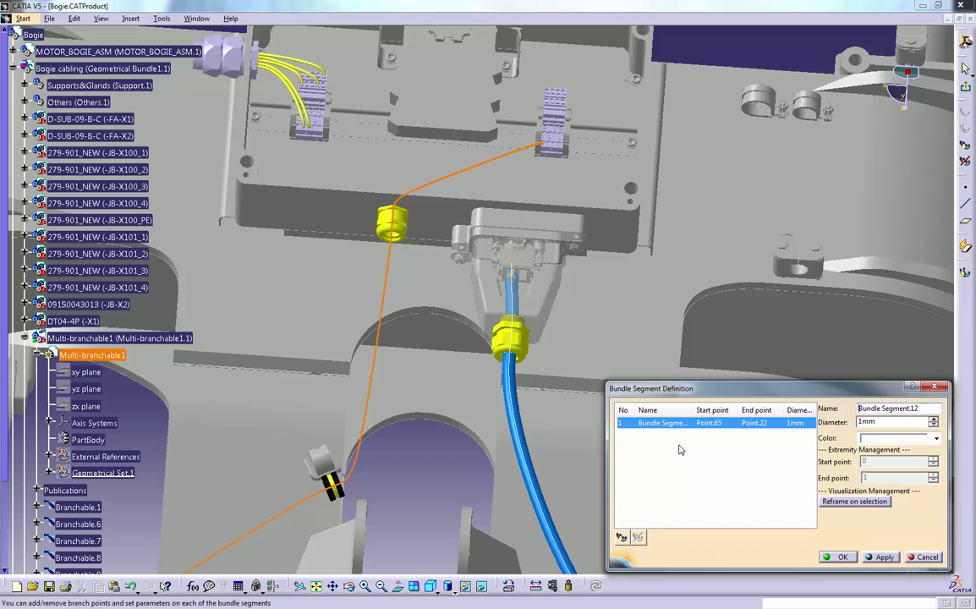
left_click(622, 538)
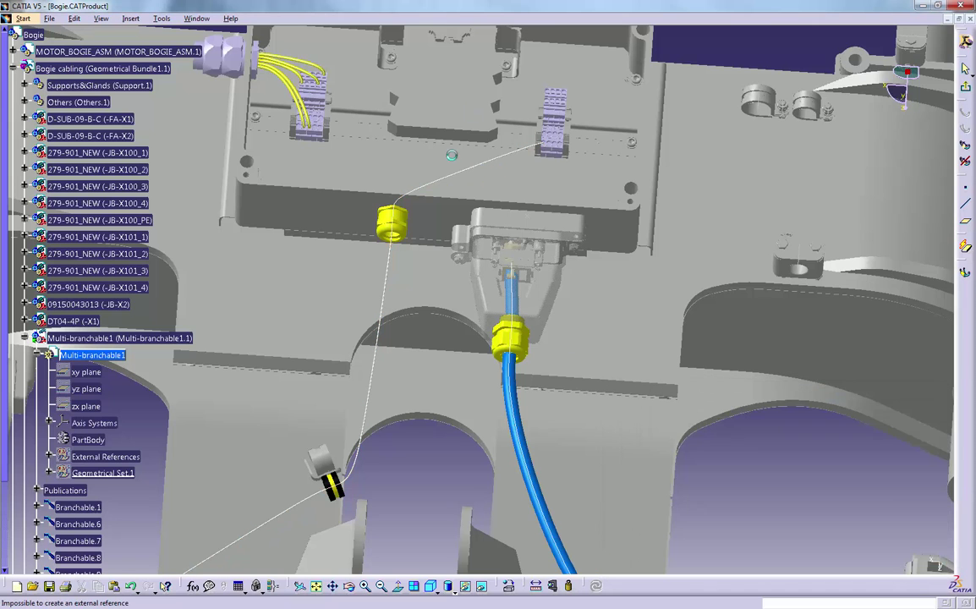
left_click(399, 170)
middle_click_drag(452, 203, 490, 315, "ctrl")
left_click(483, 311)
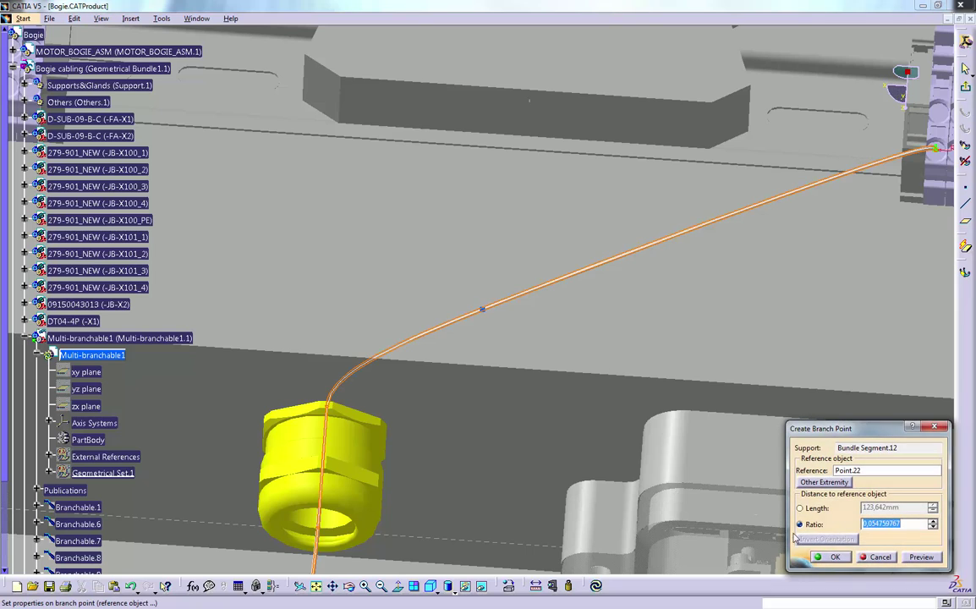
Step: Accept the split into Bundle Segment.12 and .13, finish Branchable.11, and begin Branchable.12
left_click(829, 556)
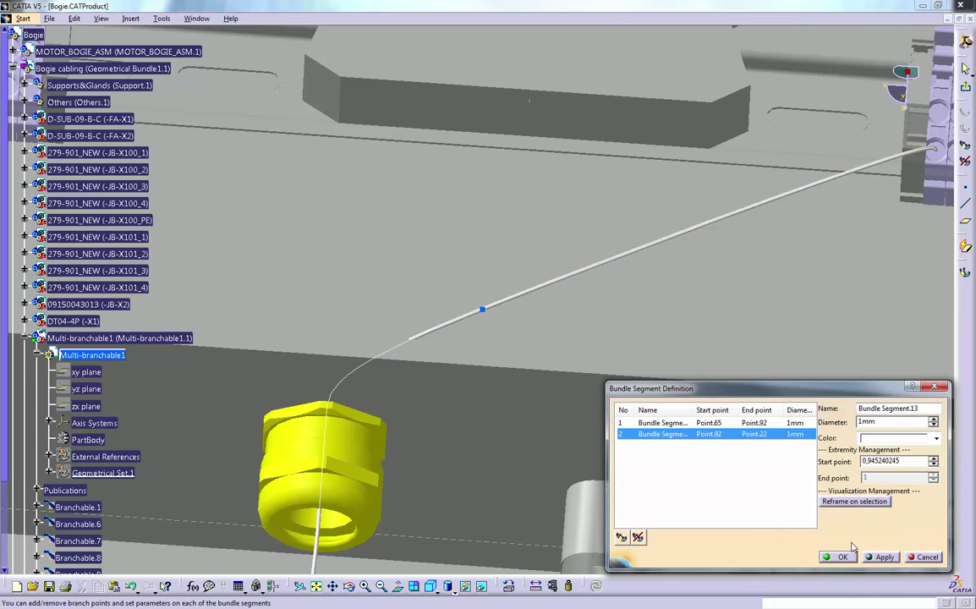
left_click(840, 557)
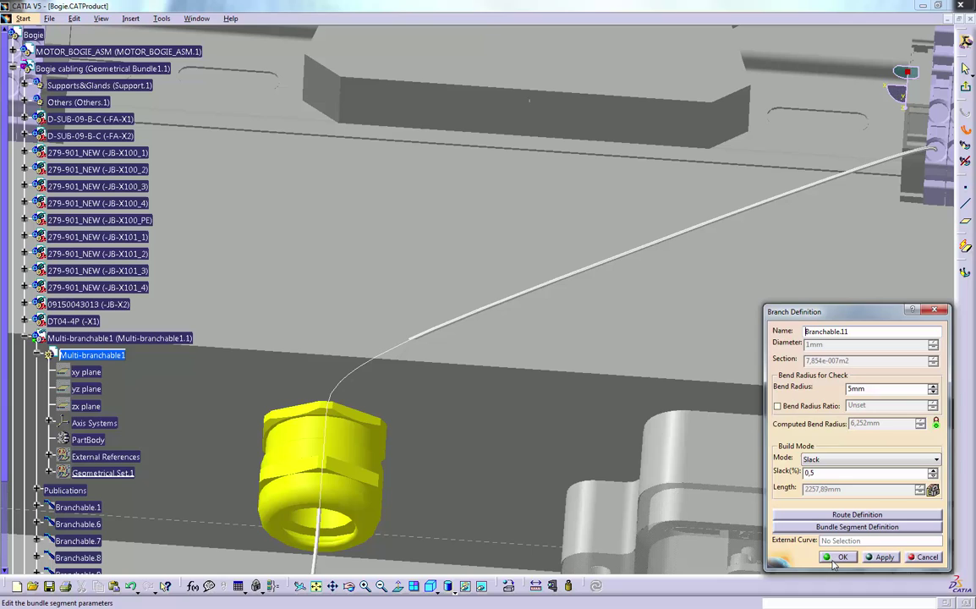
left_click(834, 558)
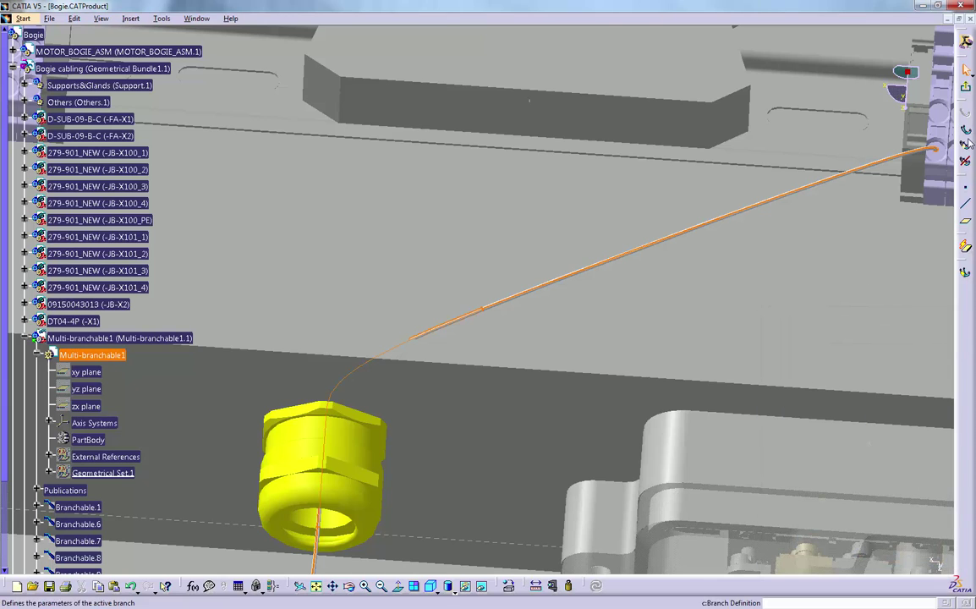
left_click(966, 142)
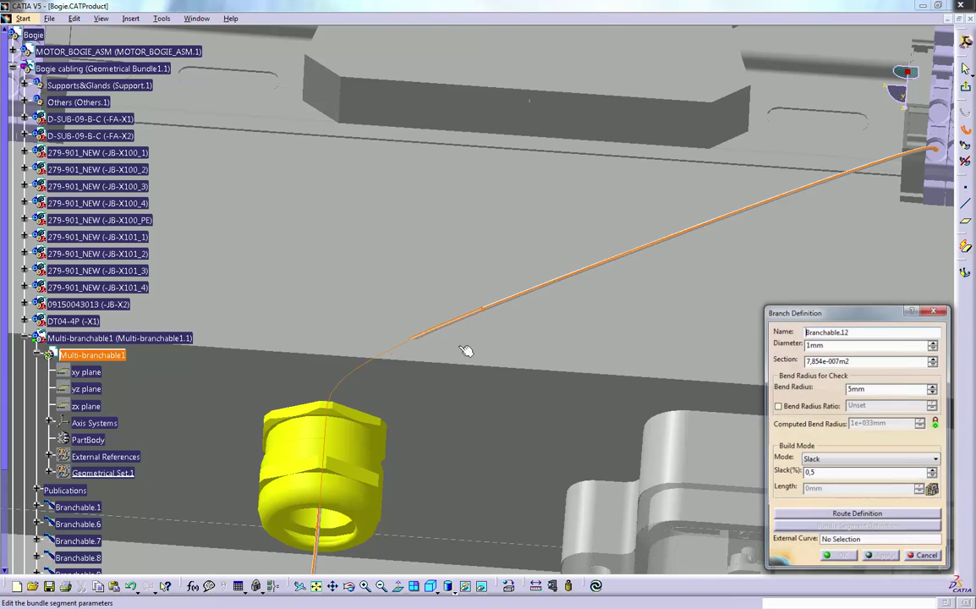
Step: Route a bundle branch from Point.92 to terminal block -JB-X101_2 and finish that branch
left_click(835, 516)
left_click(484, 311)
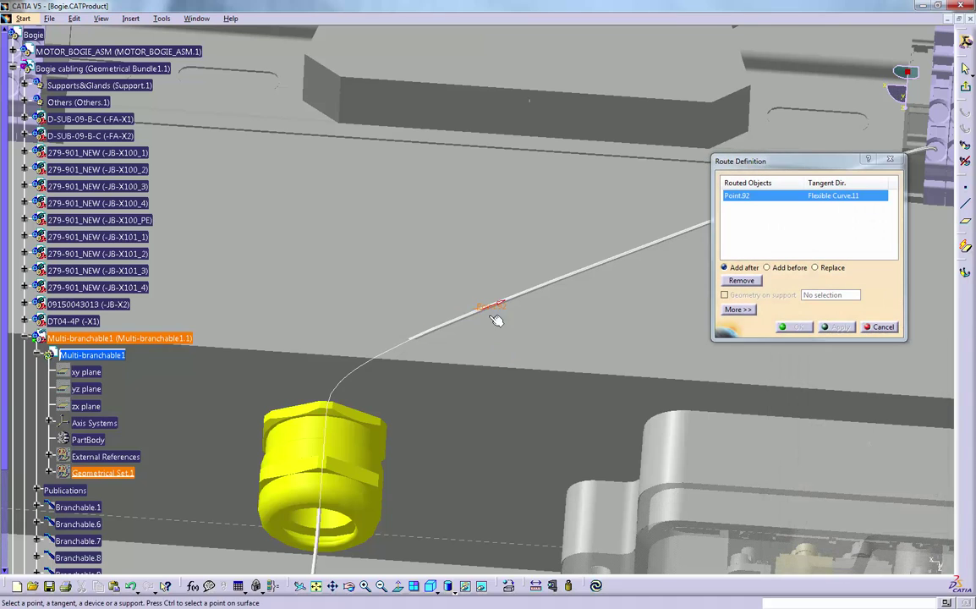
middle_click_drag(596, 320, 442, 401)
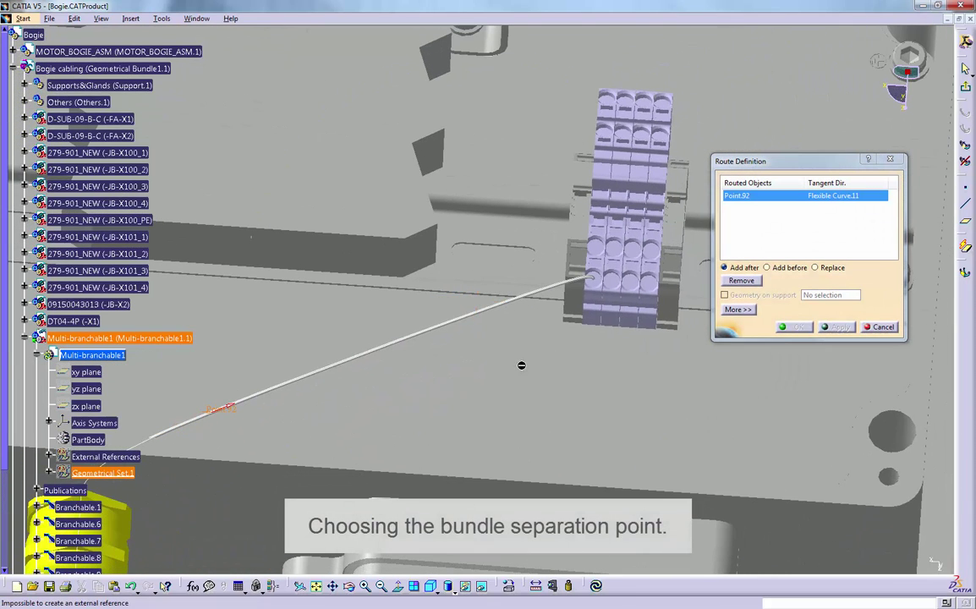
left_click(611, 247)
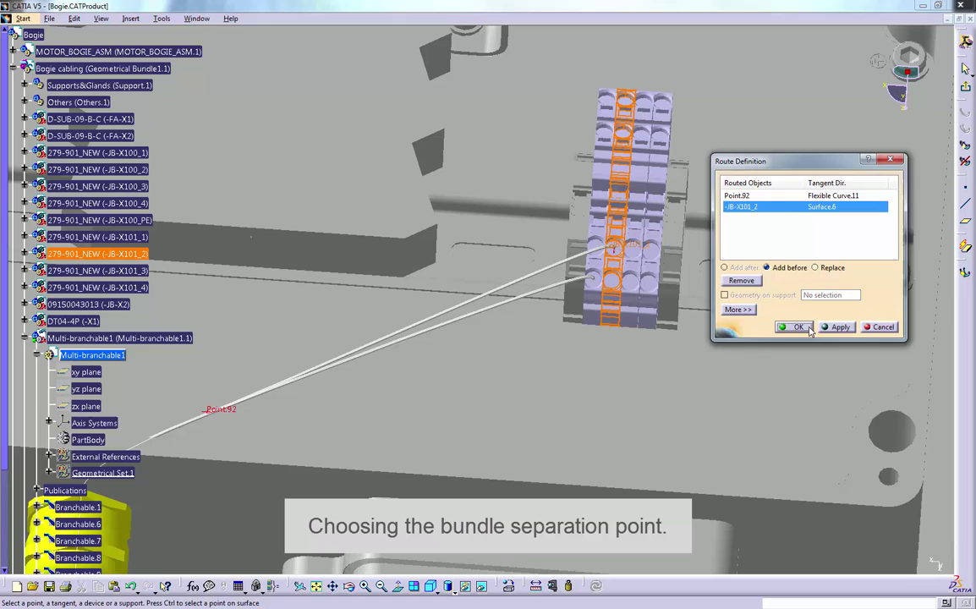
left_click(793, 326)
left_click(841, 557)
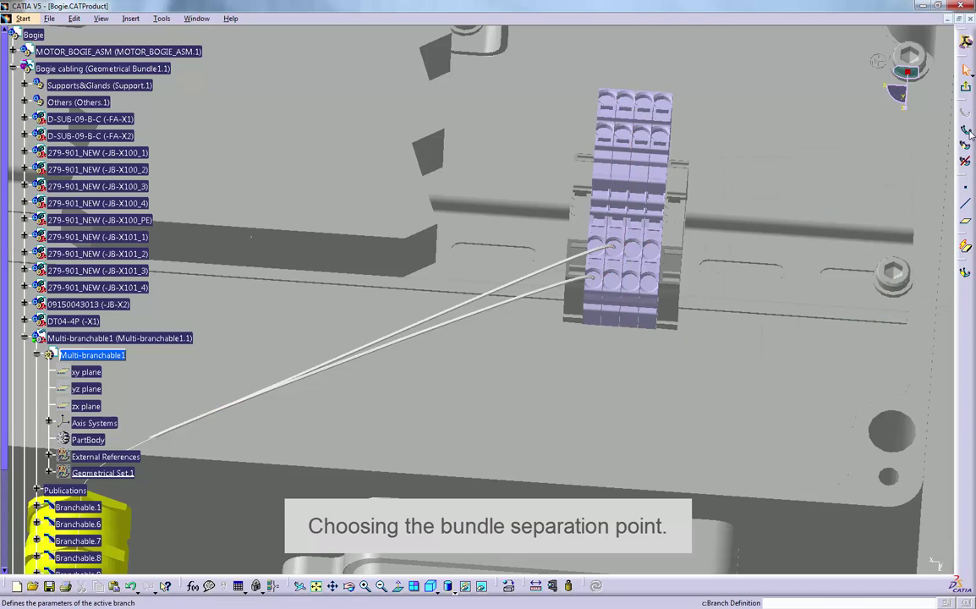
Step: Route the next branch from Point.92 to terminal block -JB-X101_3 and finish it
left_click(240, 402)
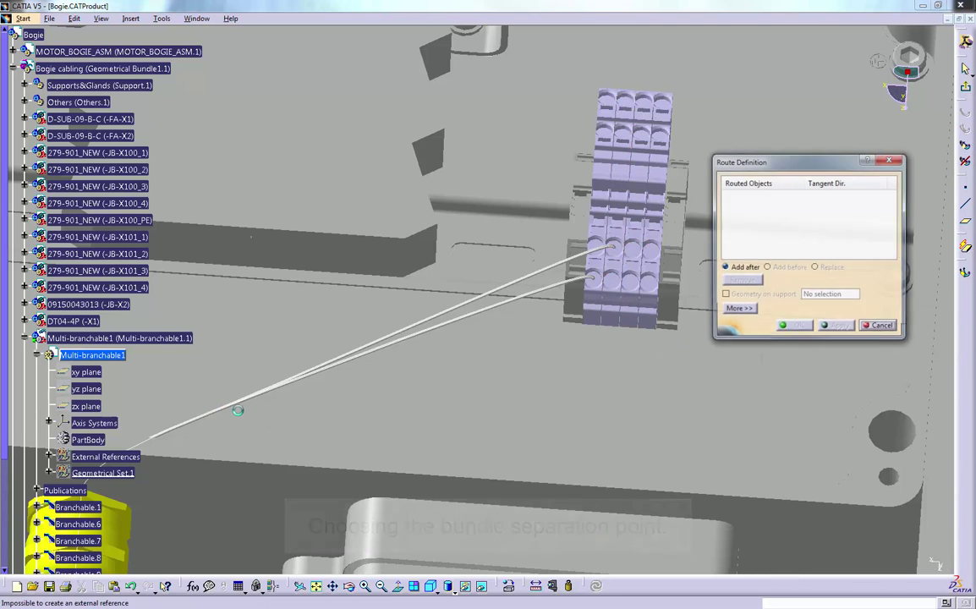
left_click(221, 409)
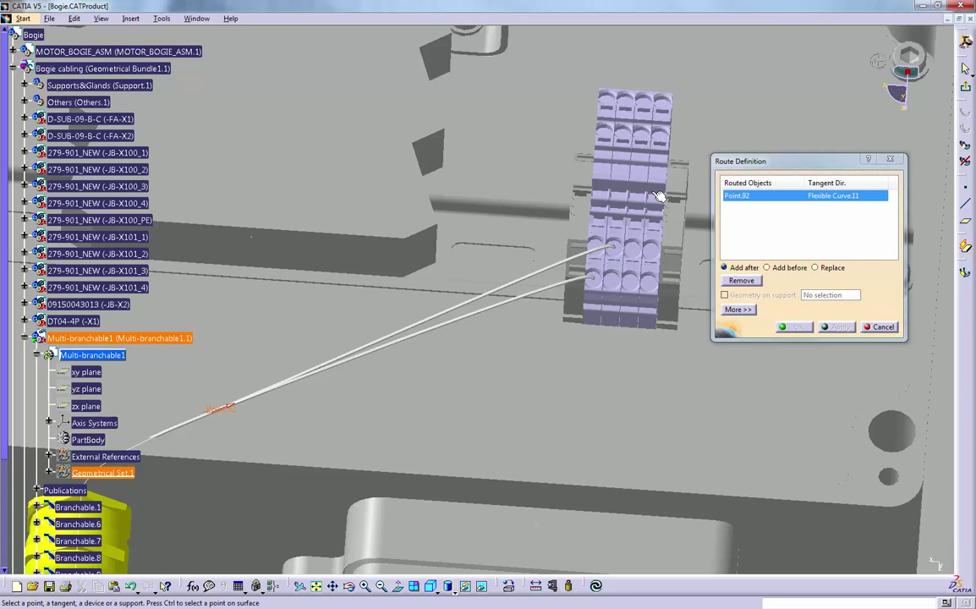
left_click(658, 196)
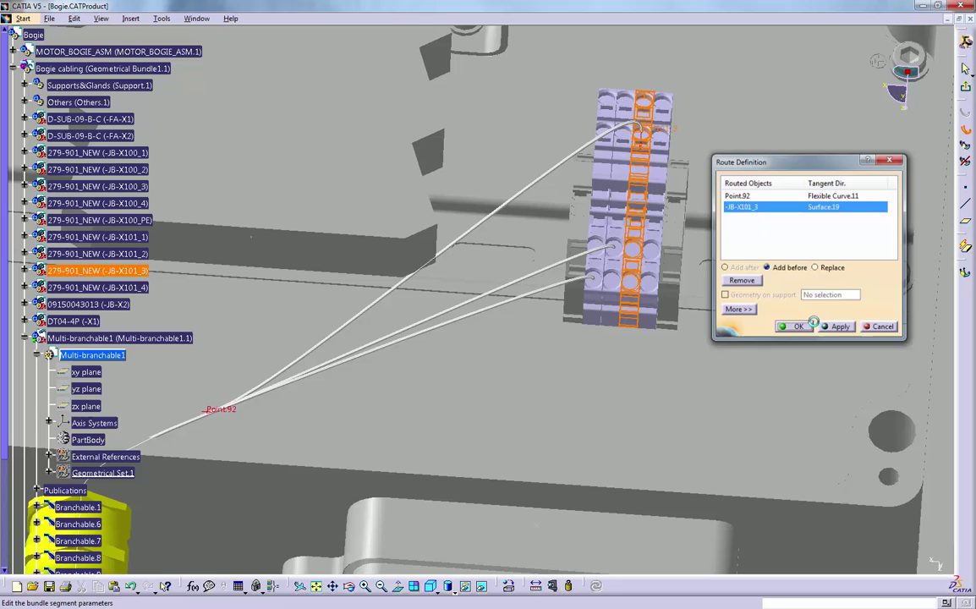
left_click(810, 325)
left_click(837, 557)
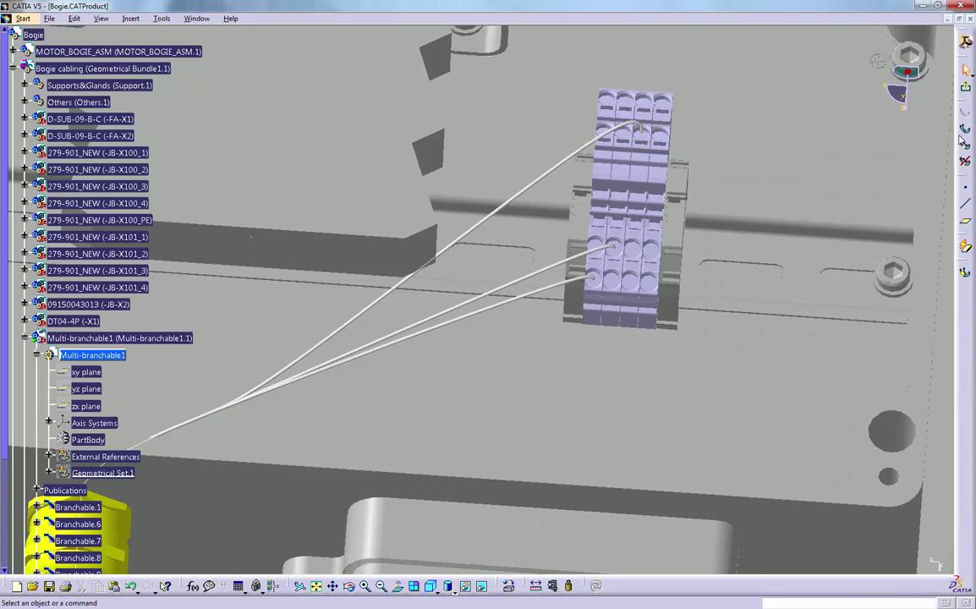
Step: Route Branchable.14 from Point.92 to -JB-X101_4, confirm it, and zoom out to the enclosure
left_click(856, 514)
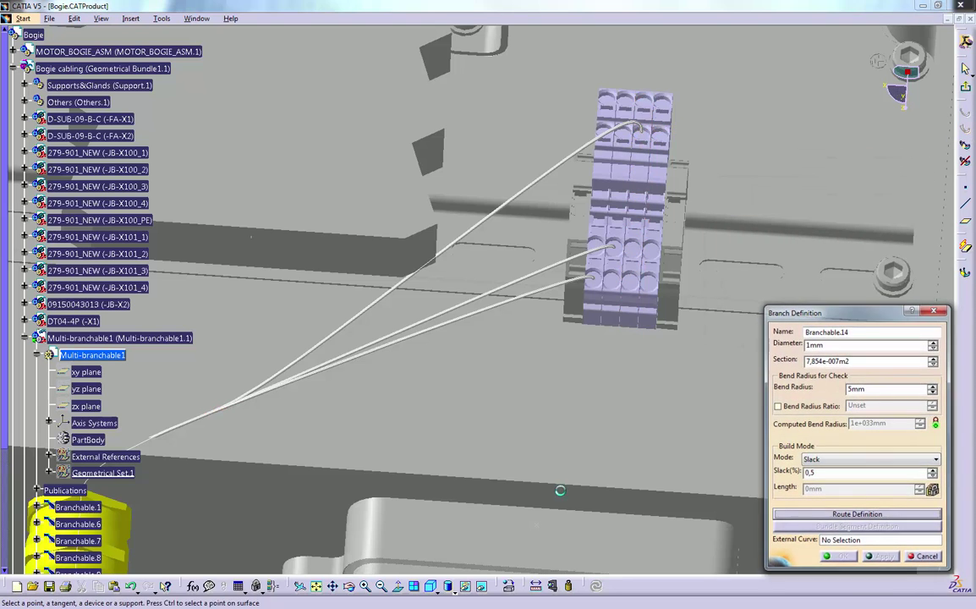
left_click(194, 426)
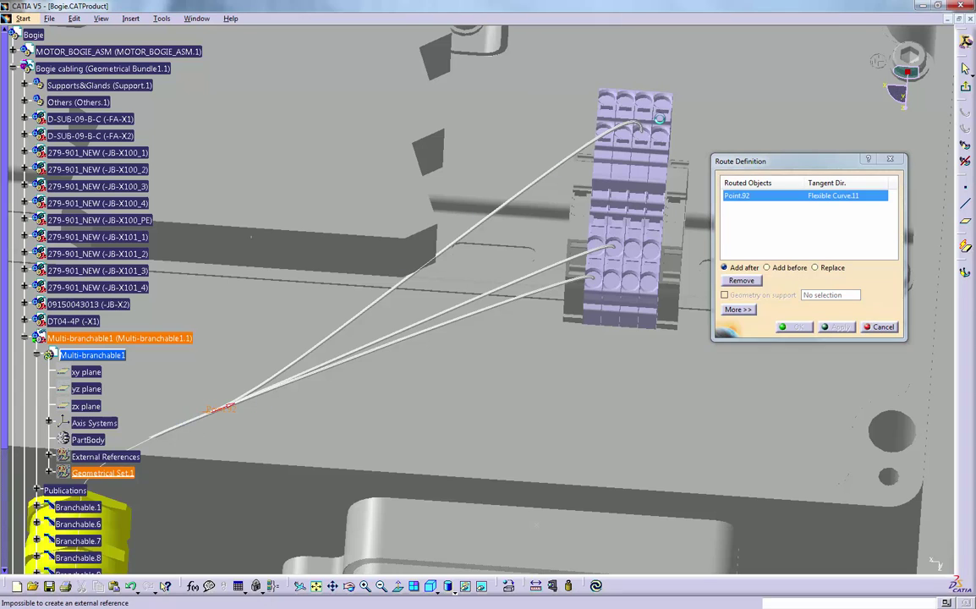
left_click(657, 110)
left_click(798, 327)
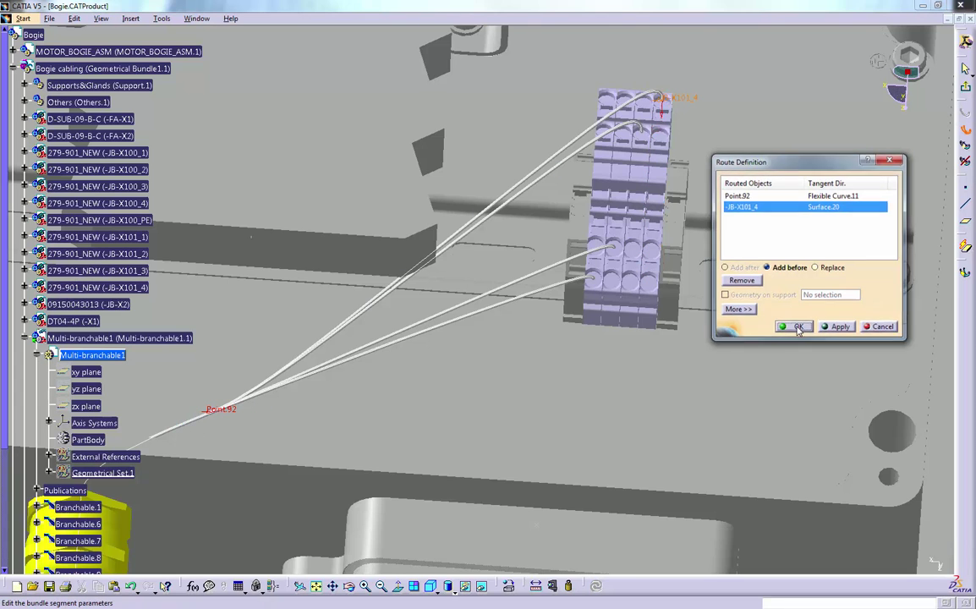
left_click(835, 557)
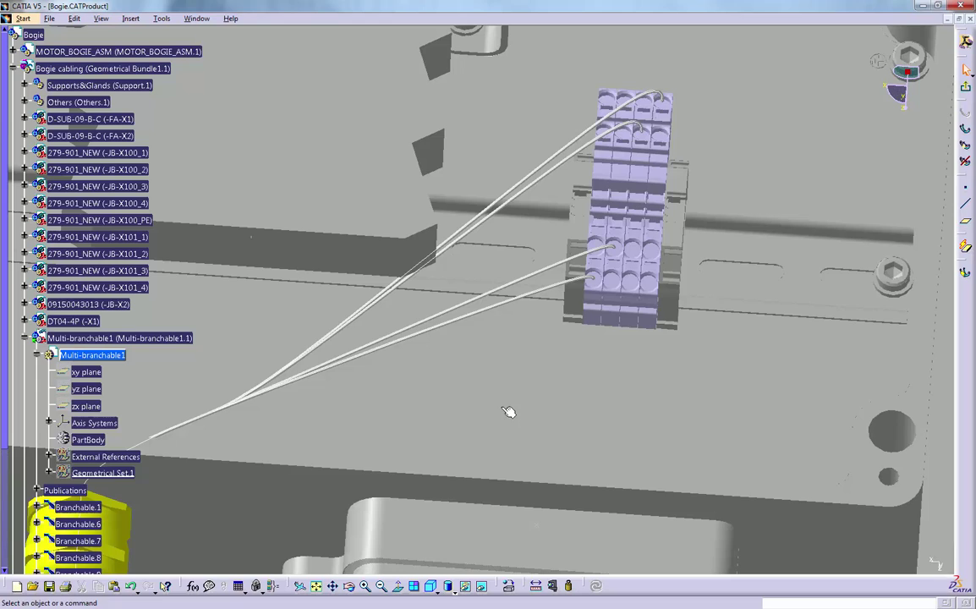
middle_click_drag(507, 412, 512, 499)
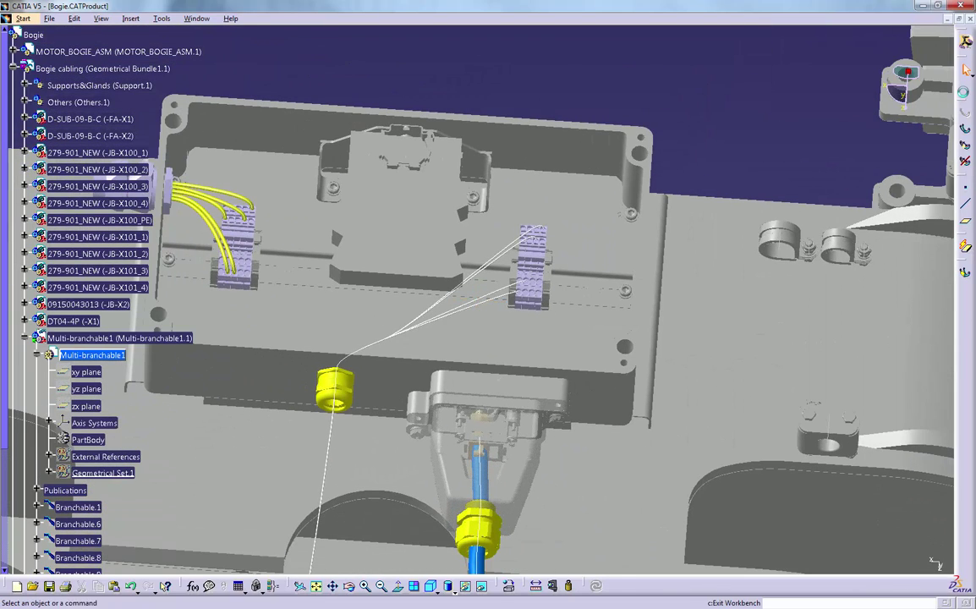
Step: Run Automatic Wire Routing on the -W2 group with routed wires hidden, then close the report
left_click(964, 42)
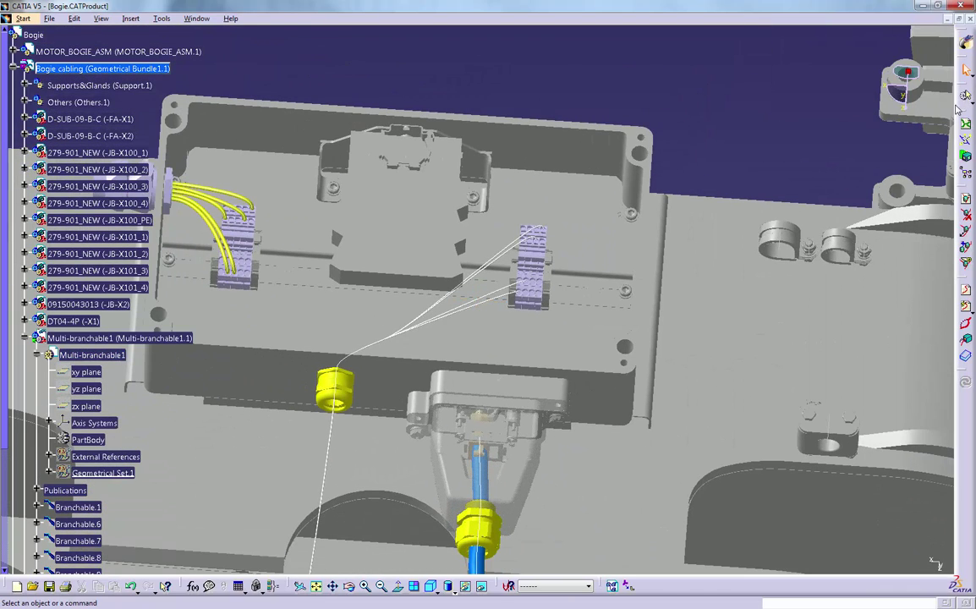
left_click(965, 311)
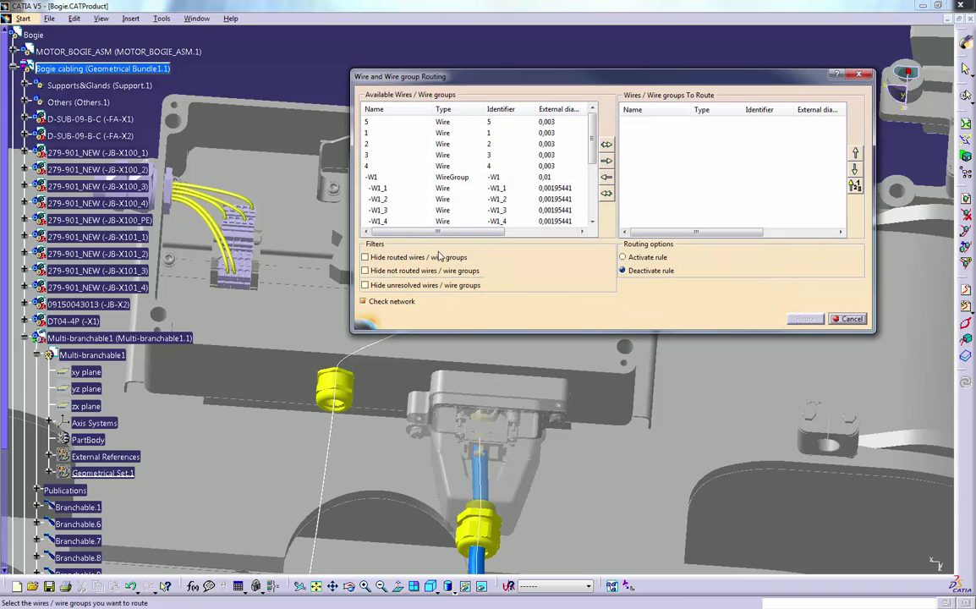
left_click(429, 258)
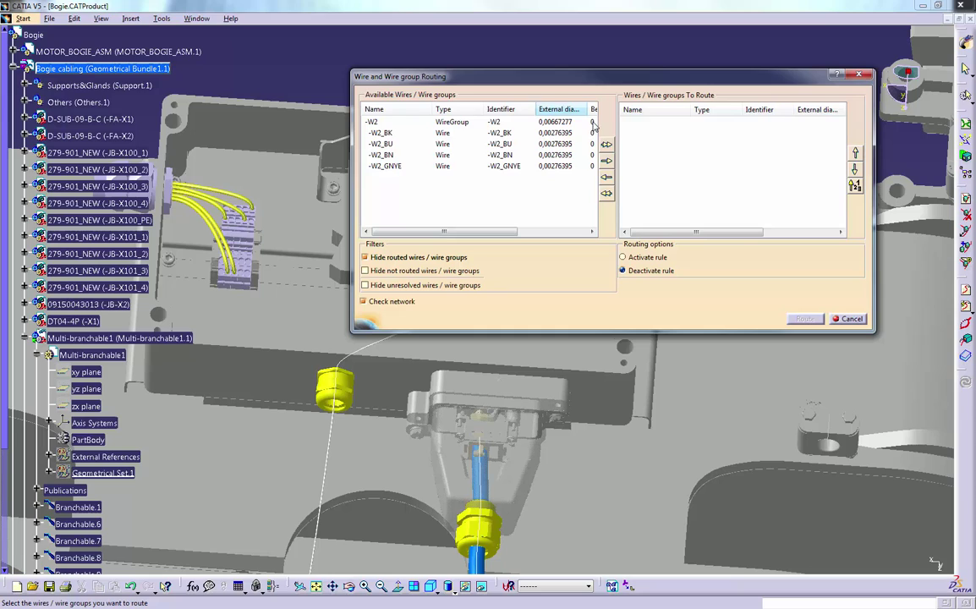
left_click(606, 145)
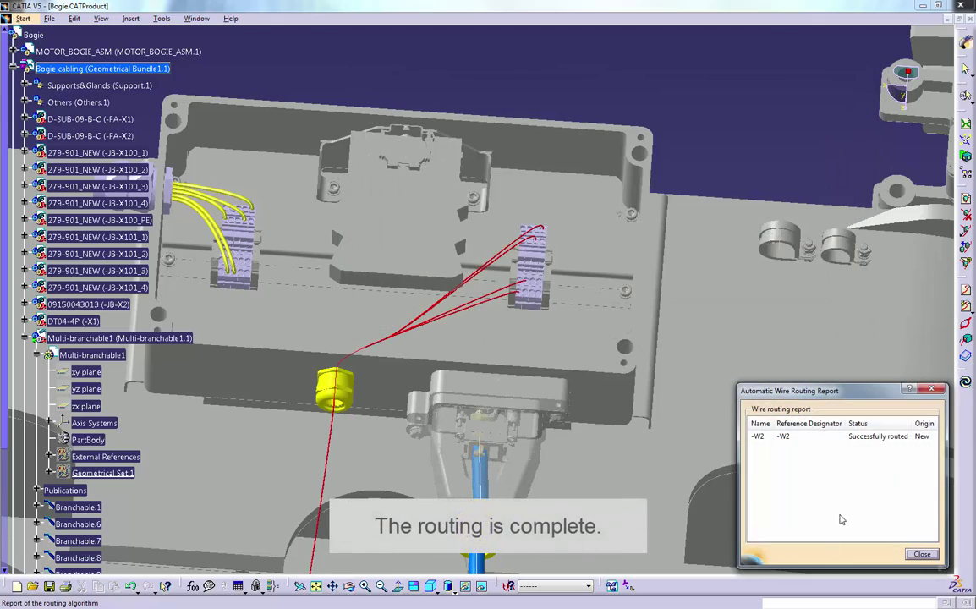
left_click(922, 553)
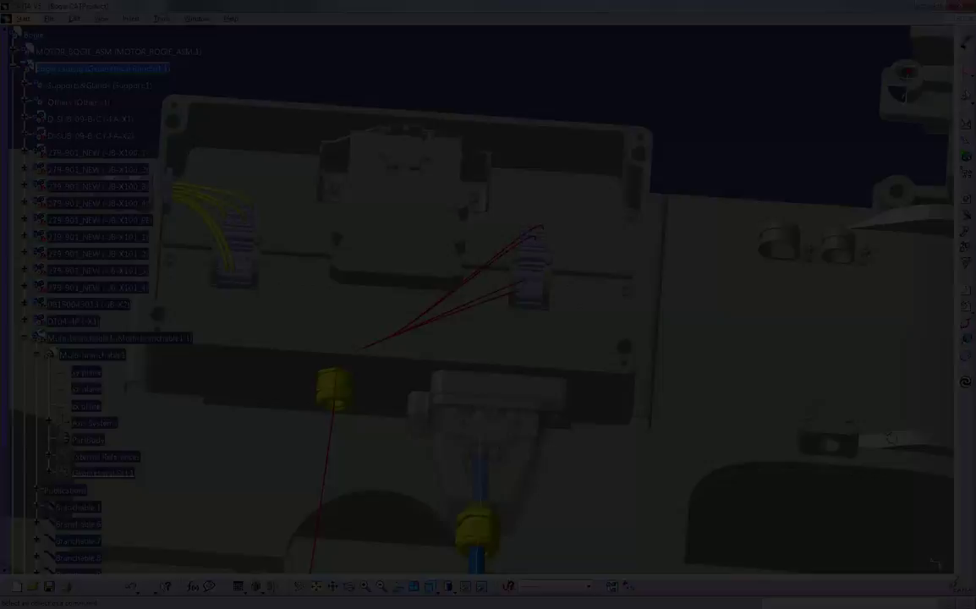
Step: Collapse Bogie cabling and expand Bogie wire to list the wires of DT06-4S (-W2)
left_click(19, 337)
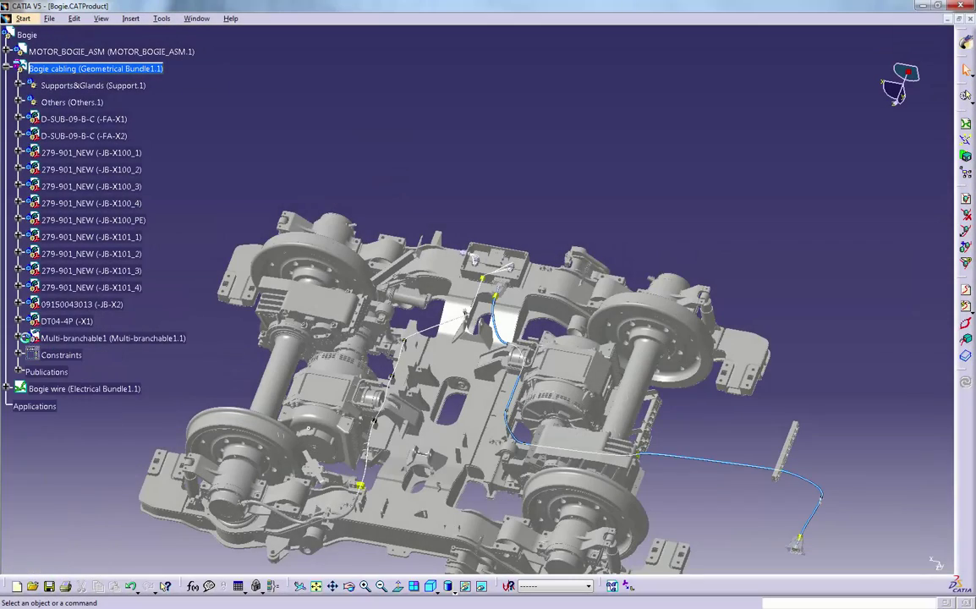
left_click(7, 69)
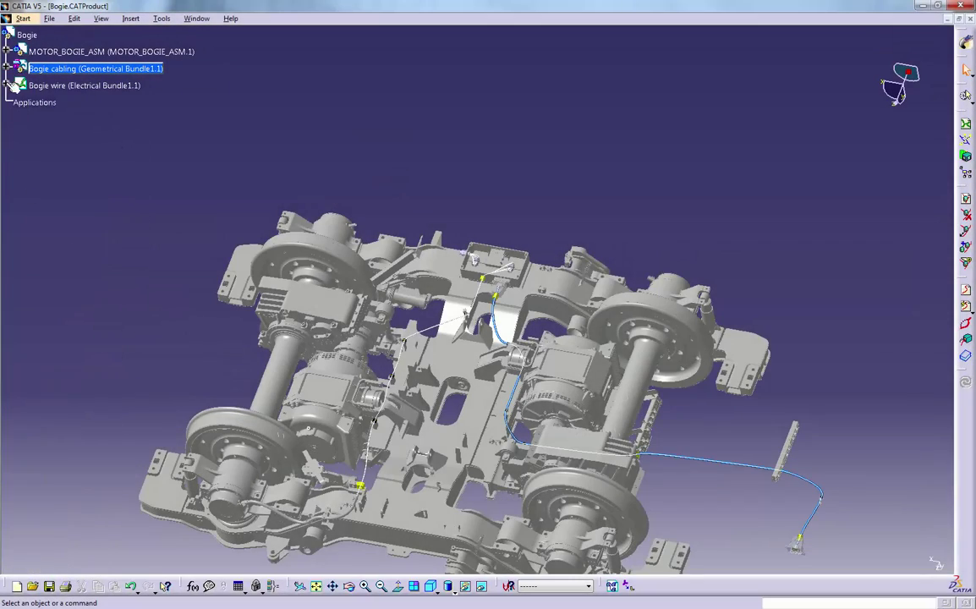
left_click(7, 85)
left_click(61, 204)
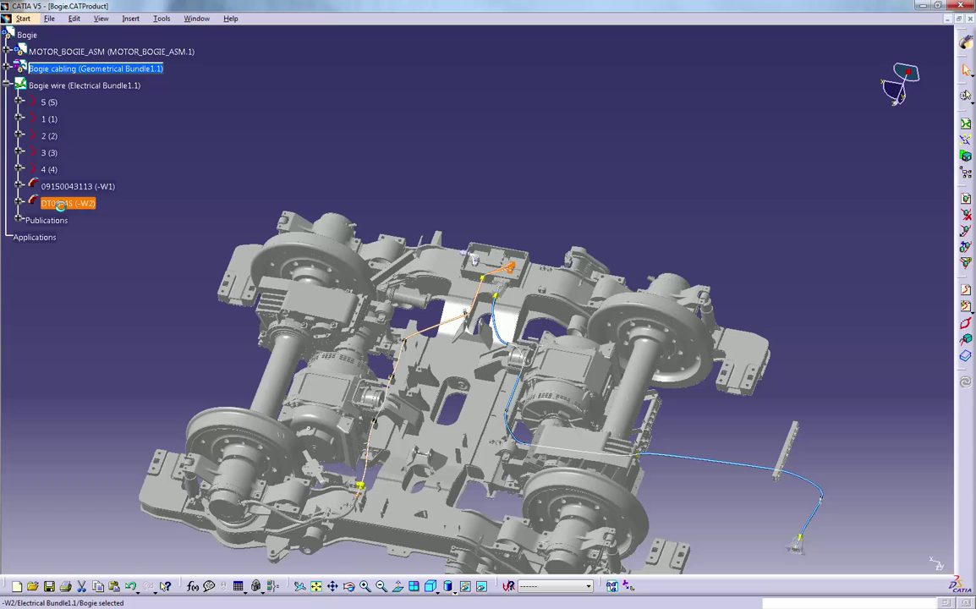
left_click(18, 203)
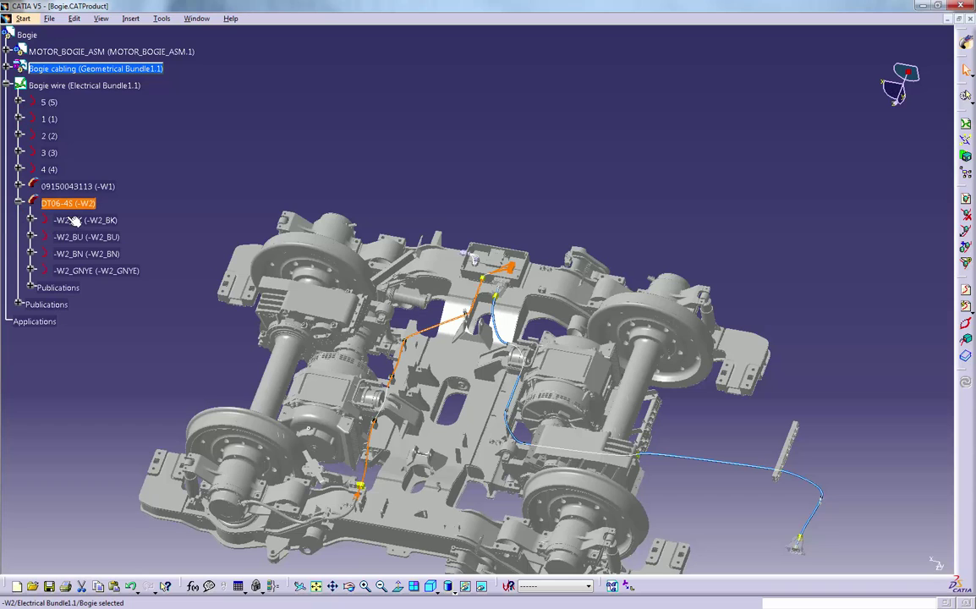
Step: Highlight the routes of -W2_BK, -W2_BU, -W2_BN and -W2_GNYE, then collapse the list
left_click(84, 220)
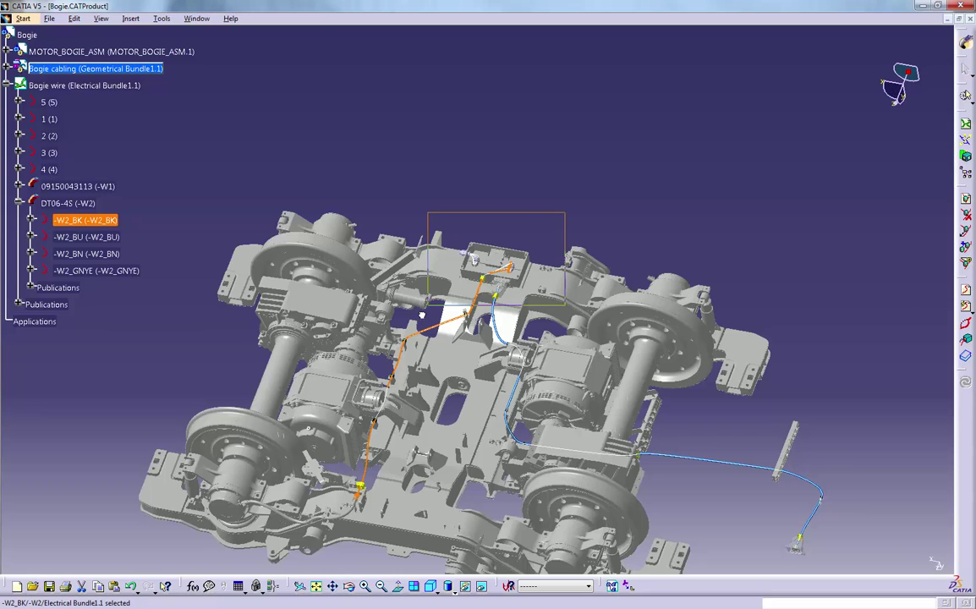
scroll(522, 304, "up", 5)
scroll(571, 338, "up", 2)
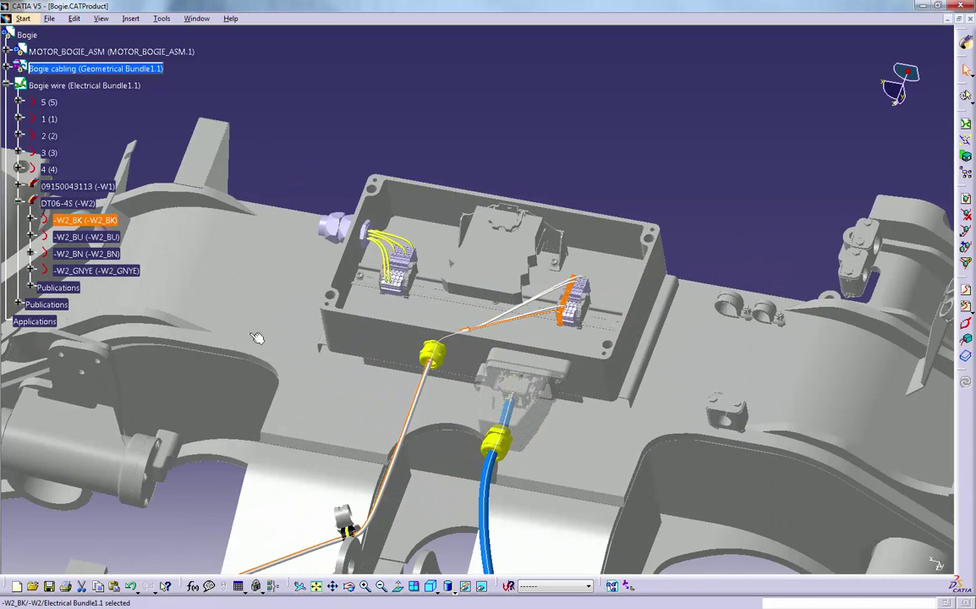
left_click(99, 238)
left_click(103, 255)
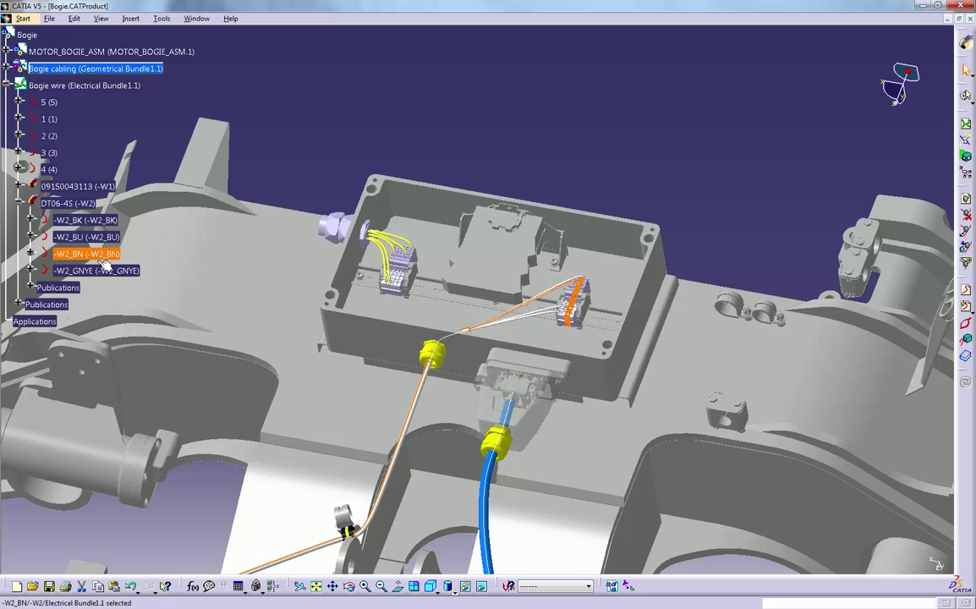
left_click(106, 270)
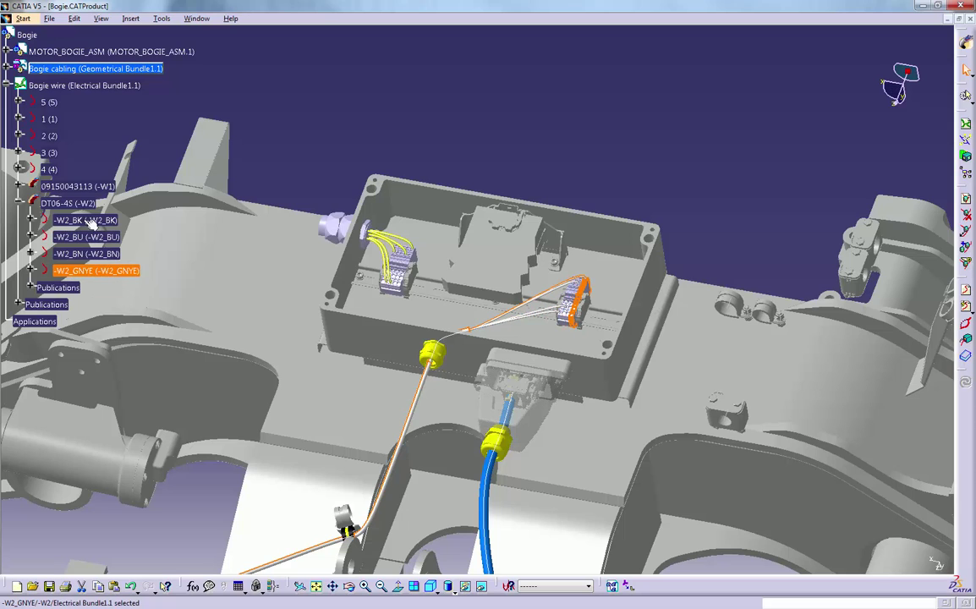
left_click(20, 203)
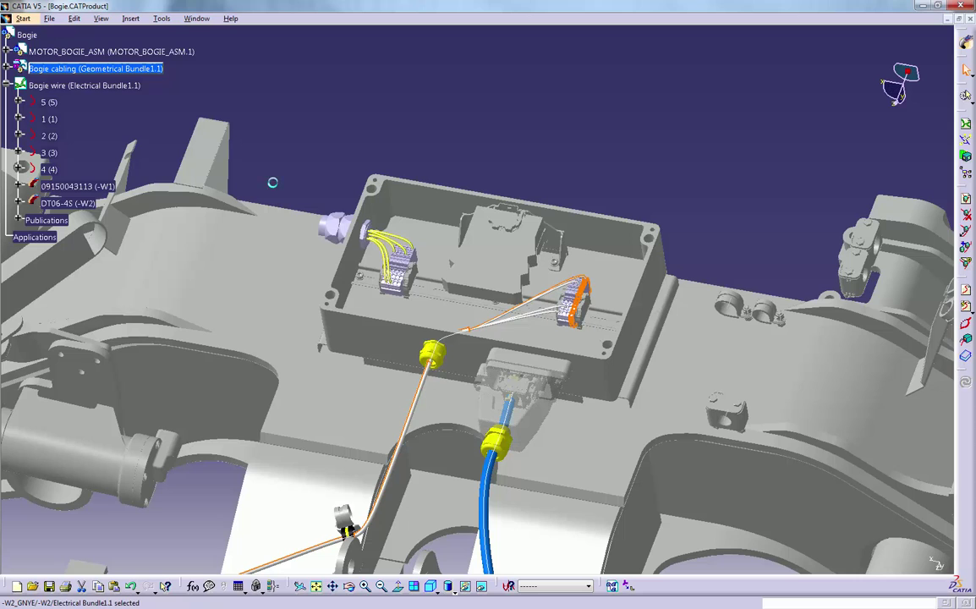
Step: Export the Bogie wire bundle's wires via Tools > Export Wires as XML file E3.series
left_click(12, 32)
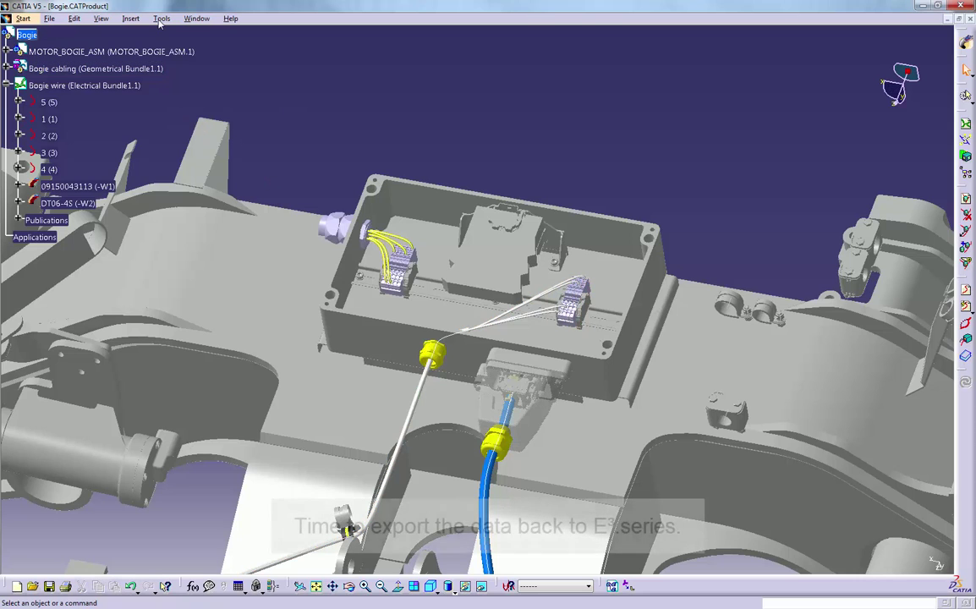
left_click(161, 18)
mouse_move(236, 156)
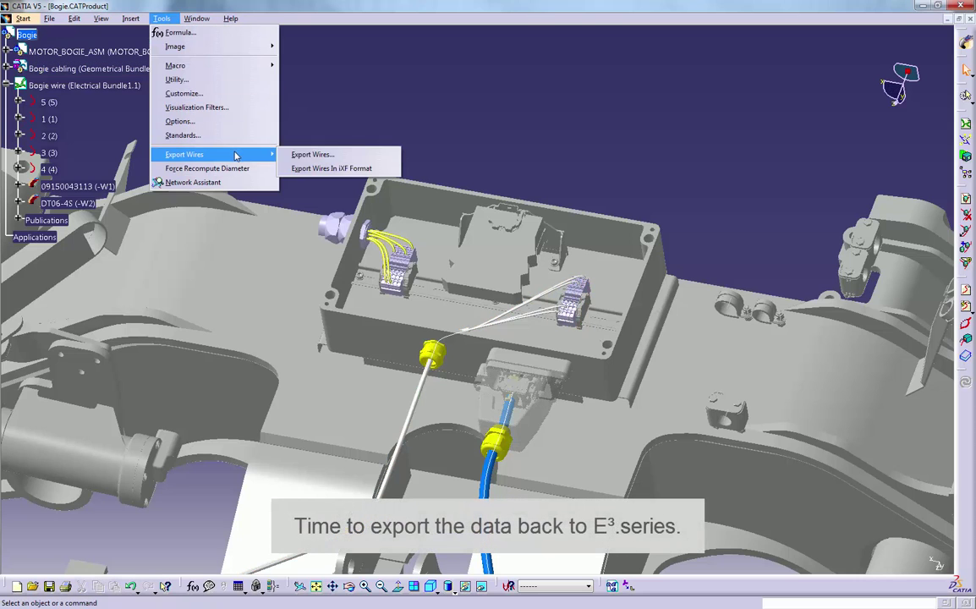
left_click(315, 154)
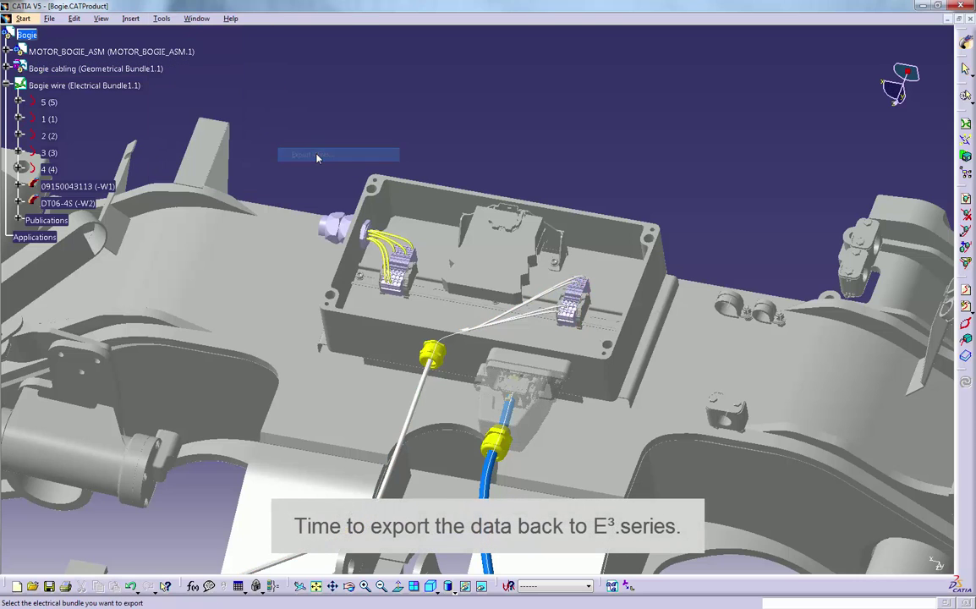
left_click(56, 87)
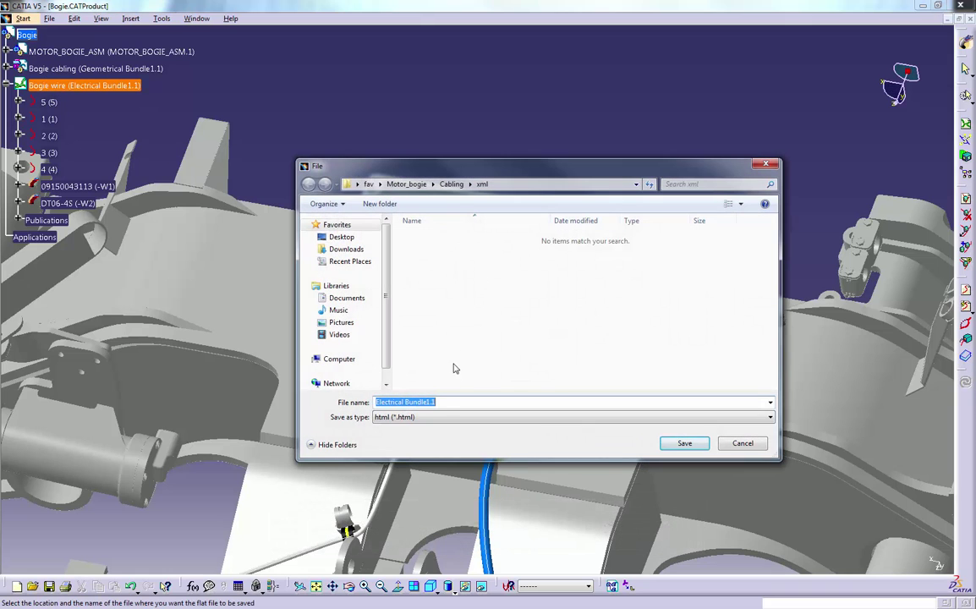
left_click(439, 416)
left_click(398, 451)
left_click(427, 237)
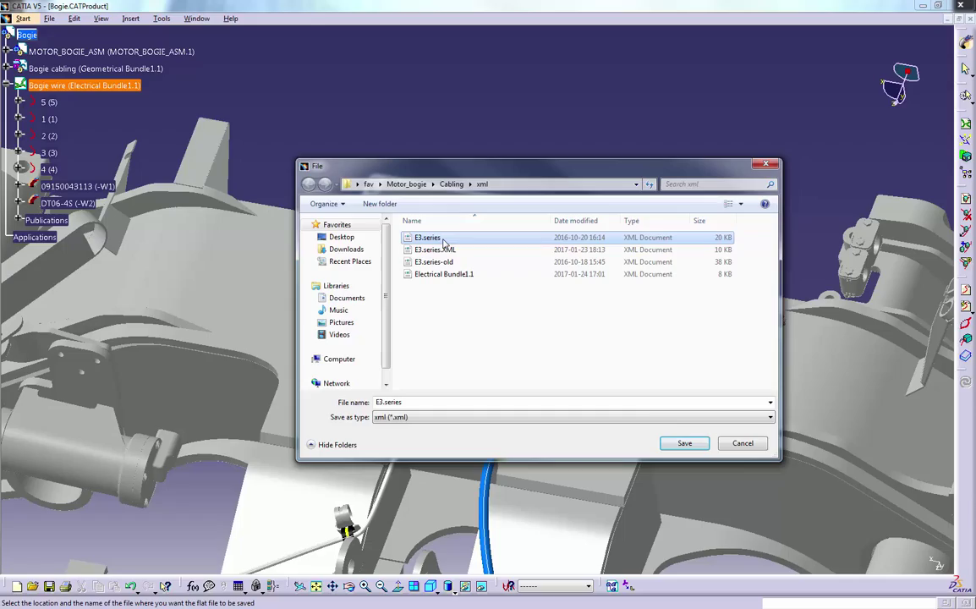
left_click(683, 444)
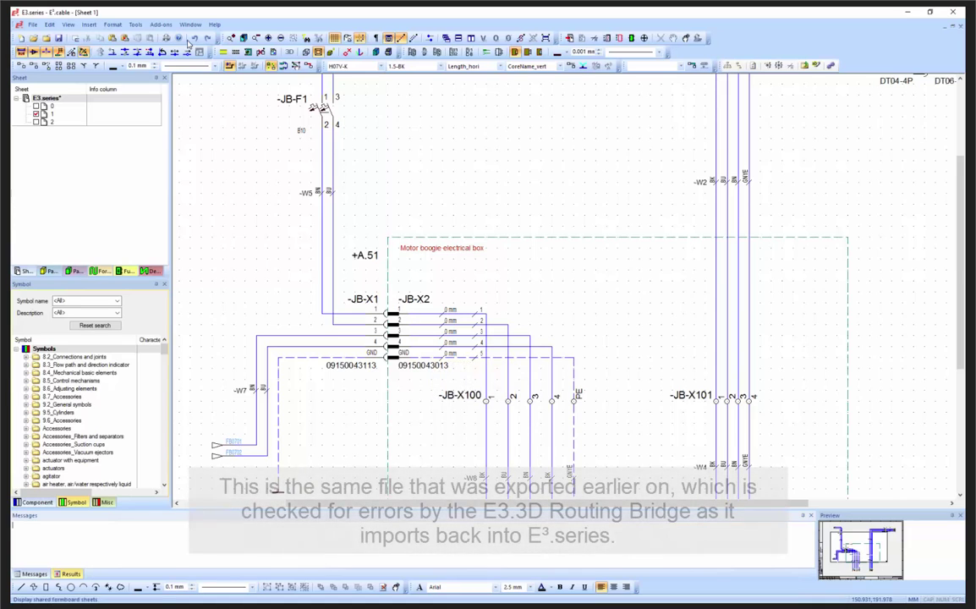
Step: Import E3.series.xml through Add-ons > E3.3D Routing Bridge to MCAD to write the wire lengths
left_click(152, 28)
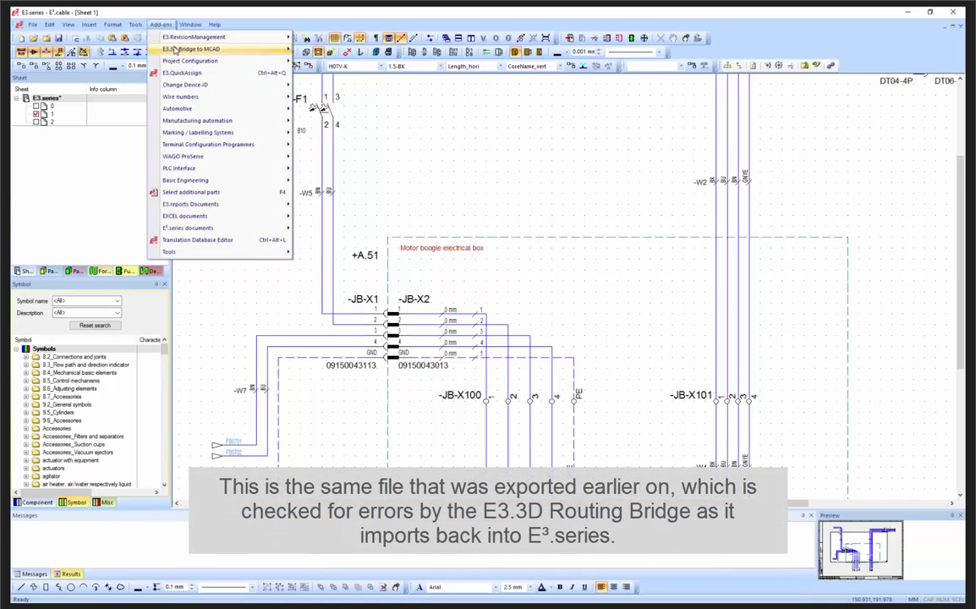
mouse_move(175, 49)
left_click(309, 49)
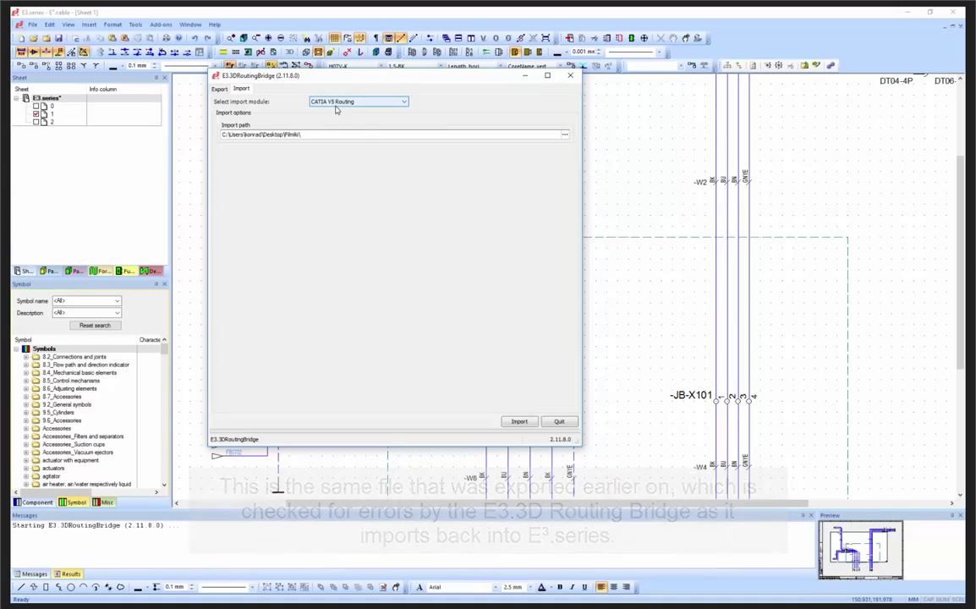
left_click(506, 421)
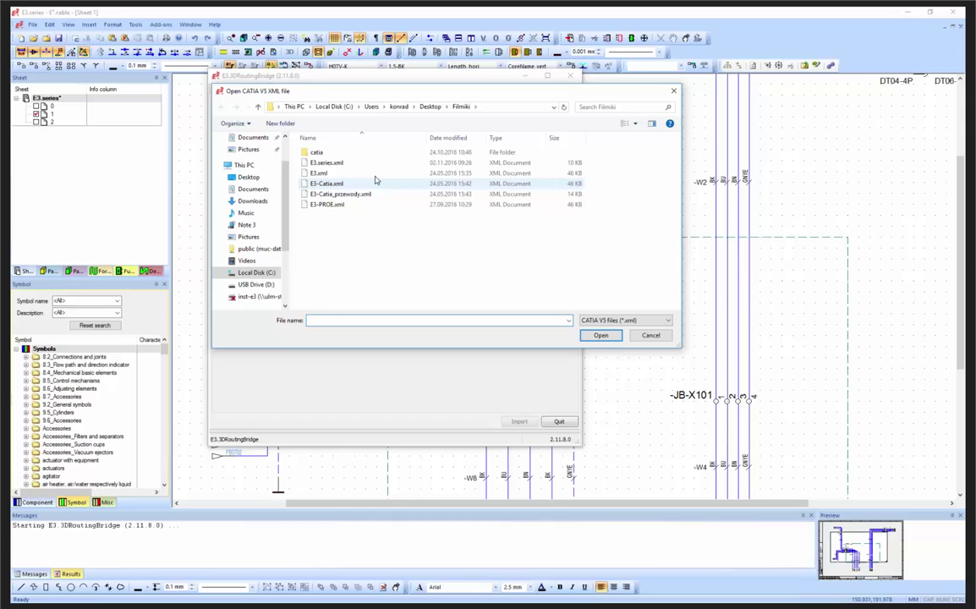
left_click(357, 164)
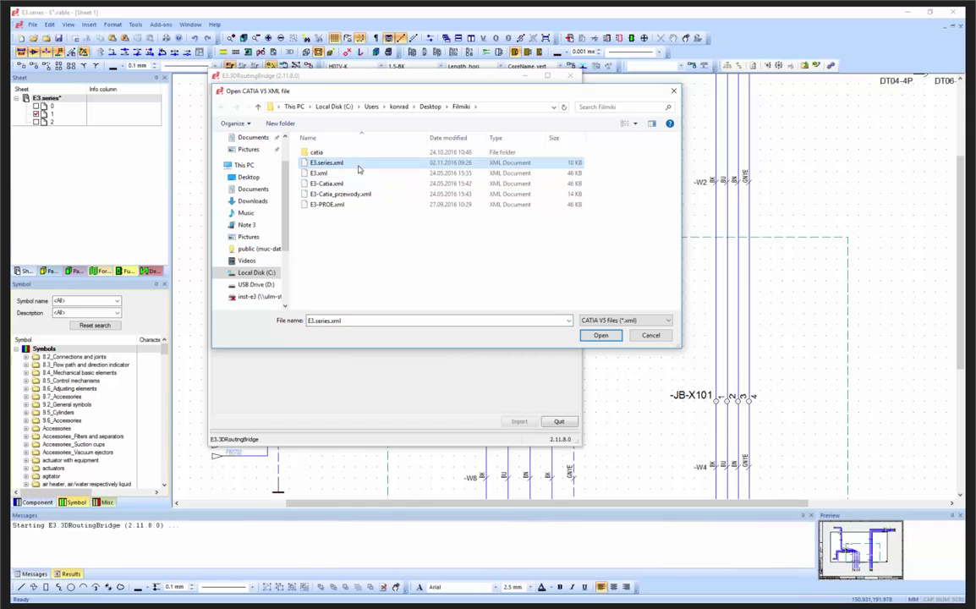
left_click(599, 334)
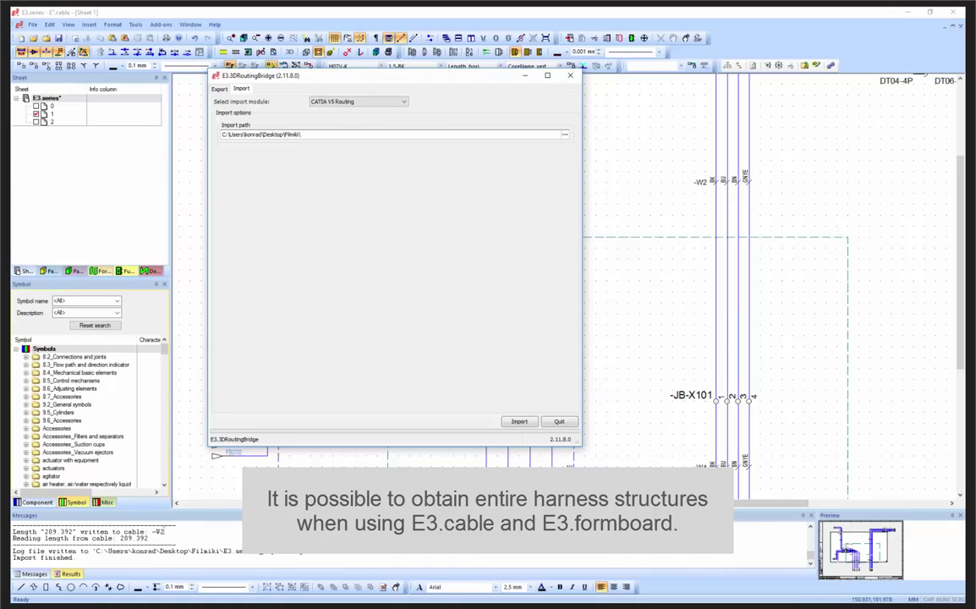
Step: Quit the E3.3DRoutingBridge dialog to show the imported lengths, such as 224.243 mm at -JB-X2
left_click(559, 422)
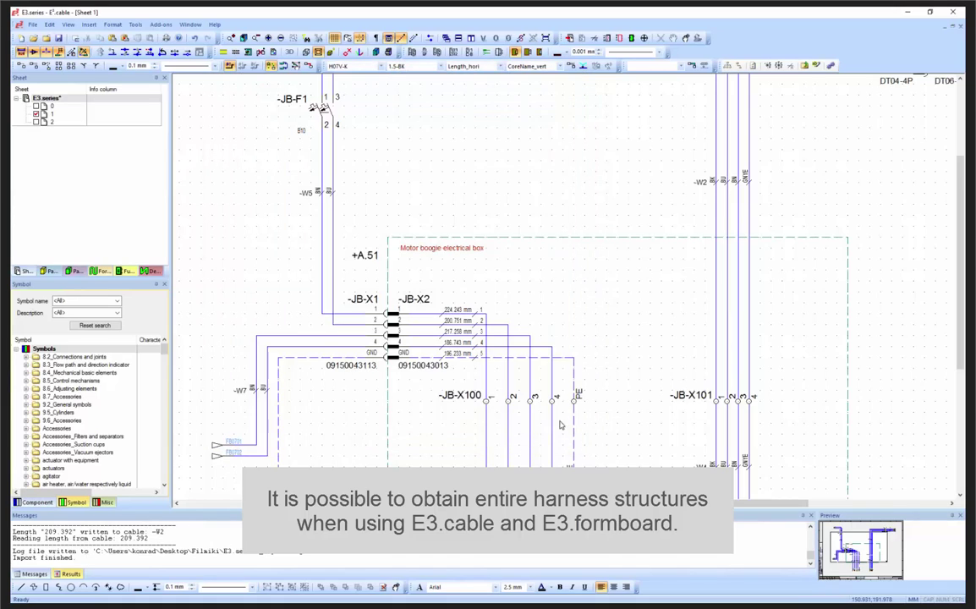